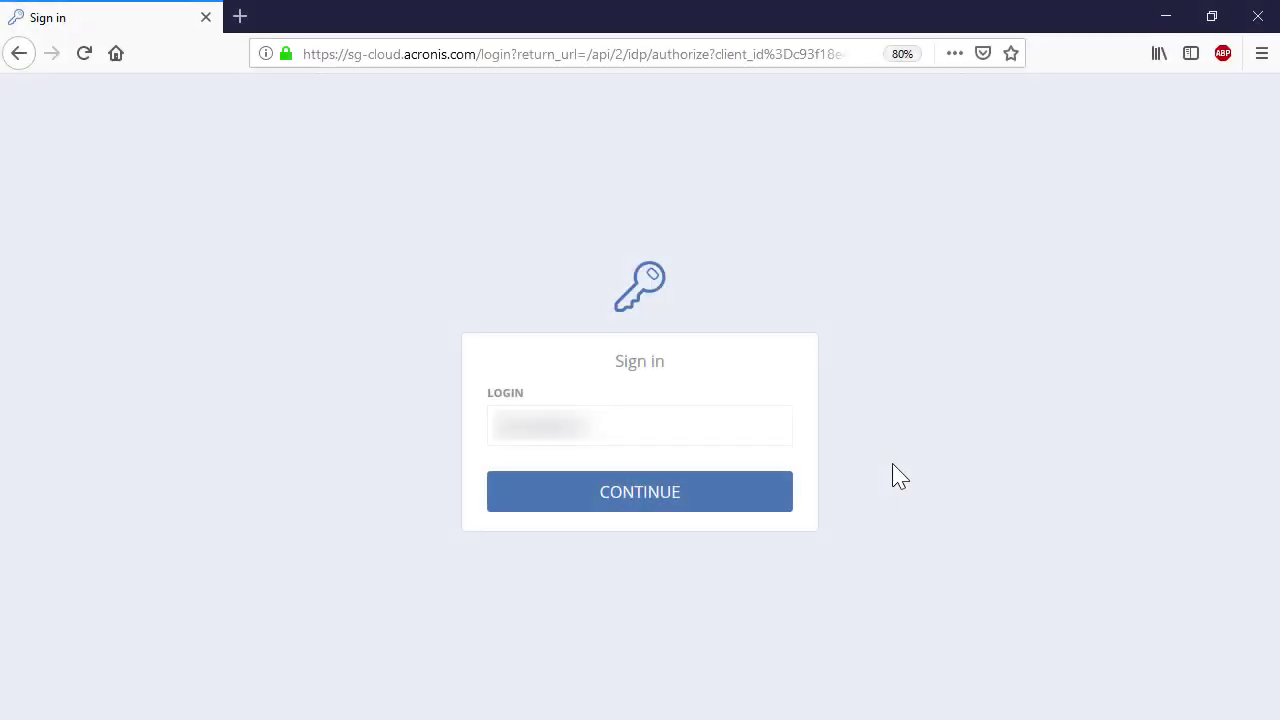
Step: Sign in to the Acronis backup console by continuing past the prefilled login and entering the account password
{"action": "left_click", "coordinate": [761, 469]}
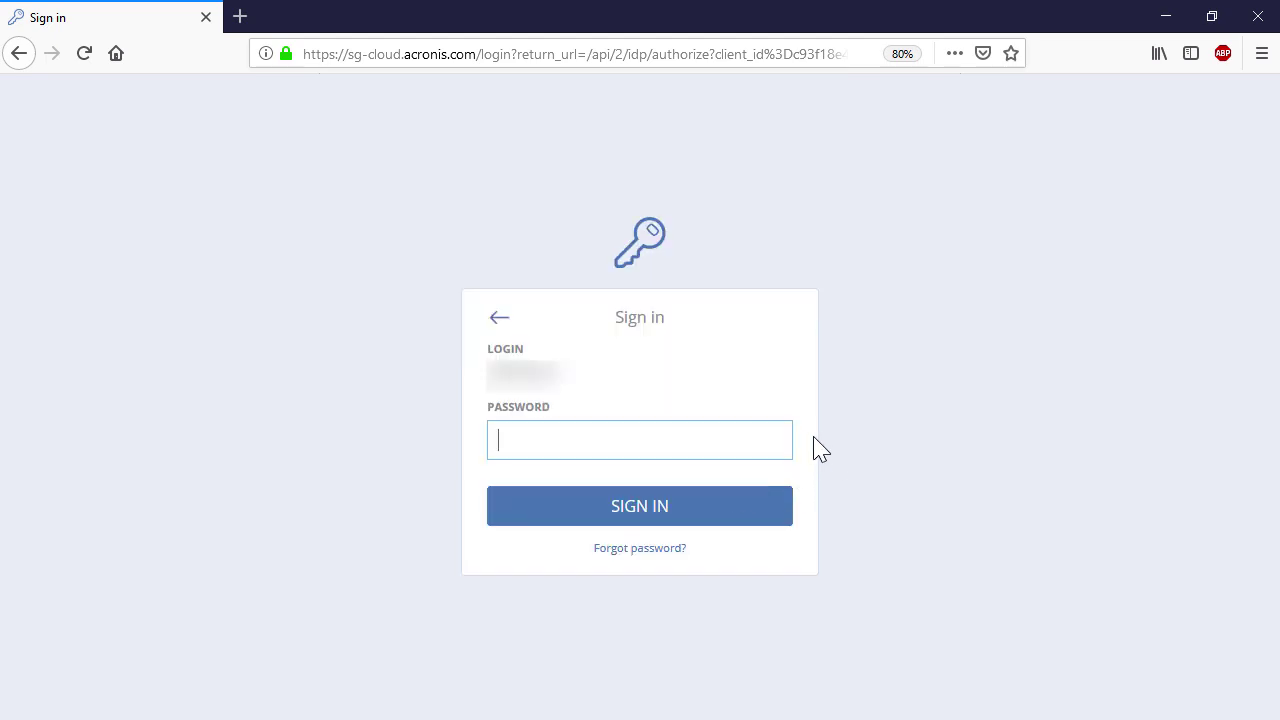
{"action": "type", "text": "*********"}
{"action": "left_click", "coordinate": [752, 506]}
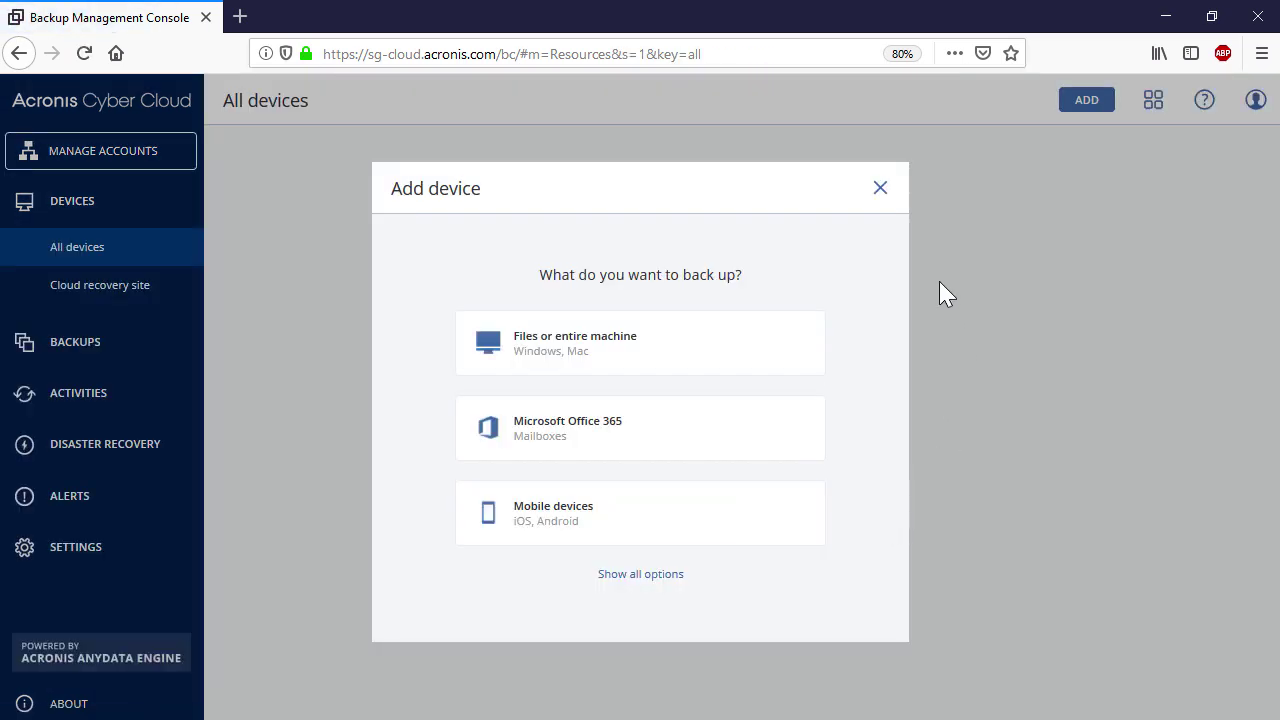
Step: Dismiss the initial device prompt and add a G Suite device, opening its Backup Service page in the G Suite Marketplace
{"action": "left_click", "coordinate": [880, 188]}
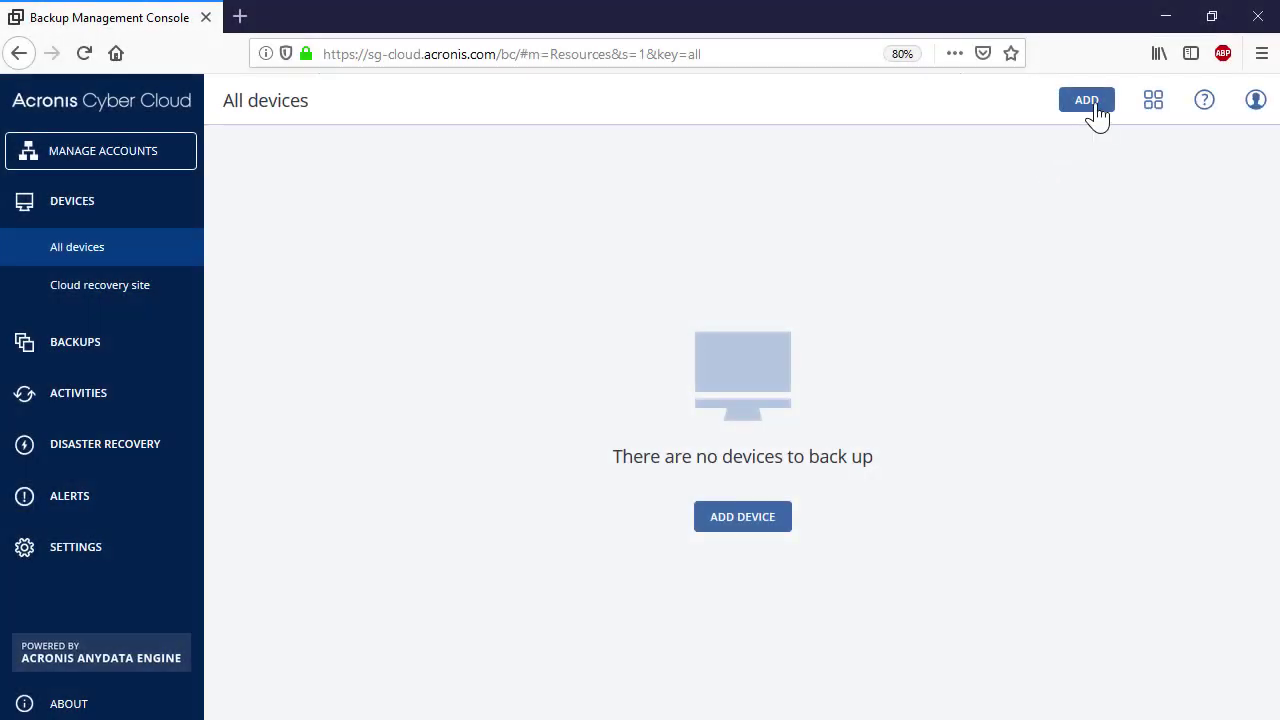
{"action": "left_click", "coordinate": [1090, 104]}
{"action": "left_click_drag", "start_coordinate": [1276, 205], "coordinate": [1277, 500]}
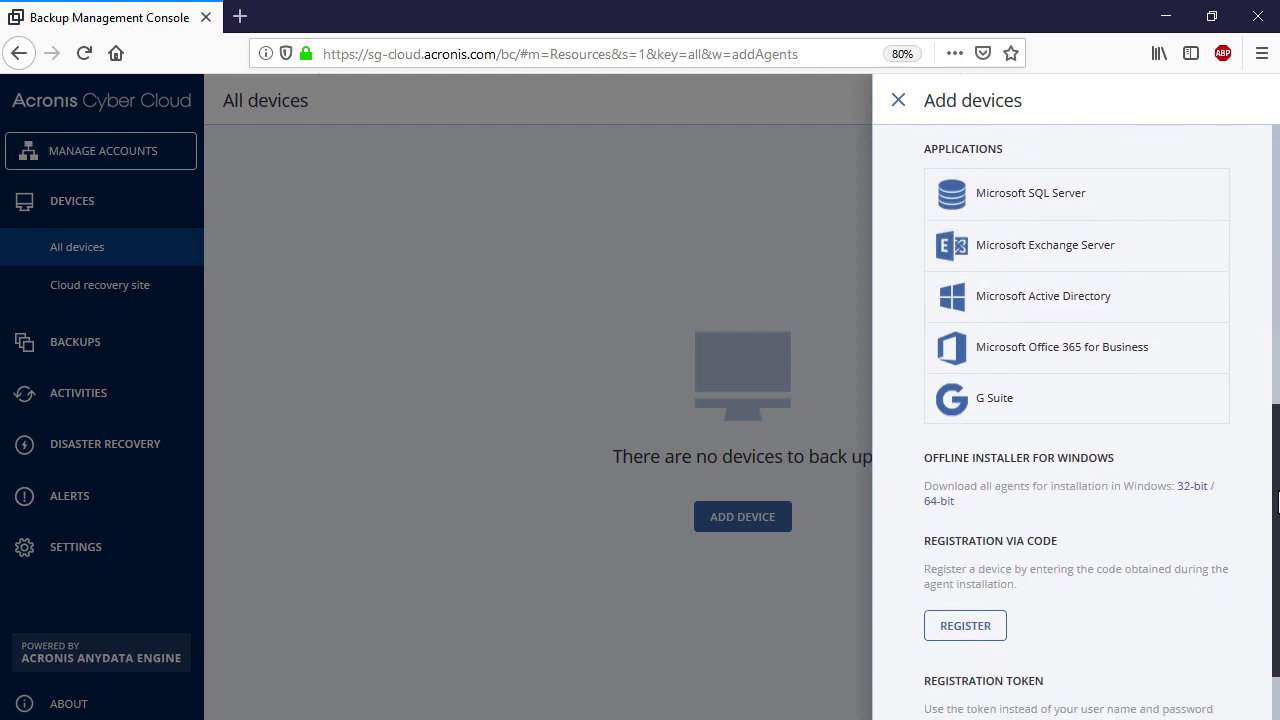
{"action": "left_click", "coordinate": [1151, 418]}
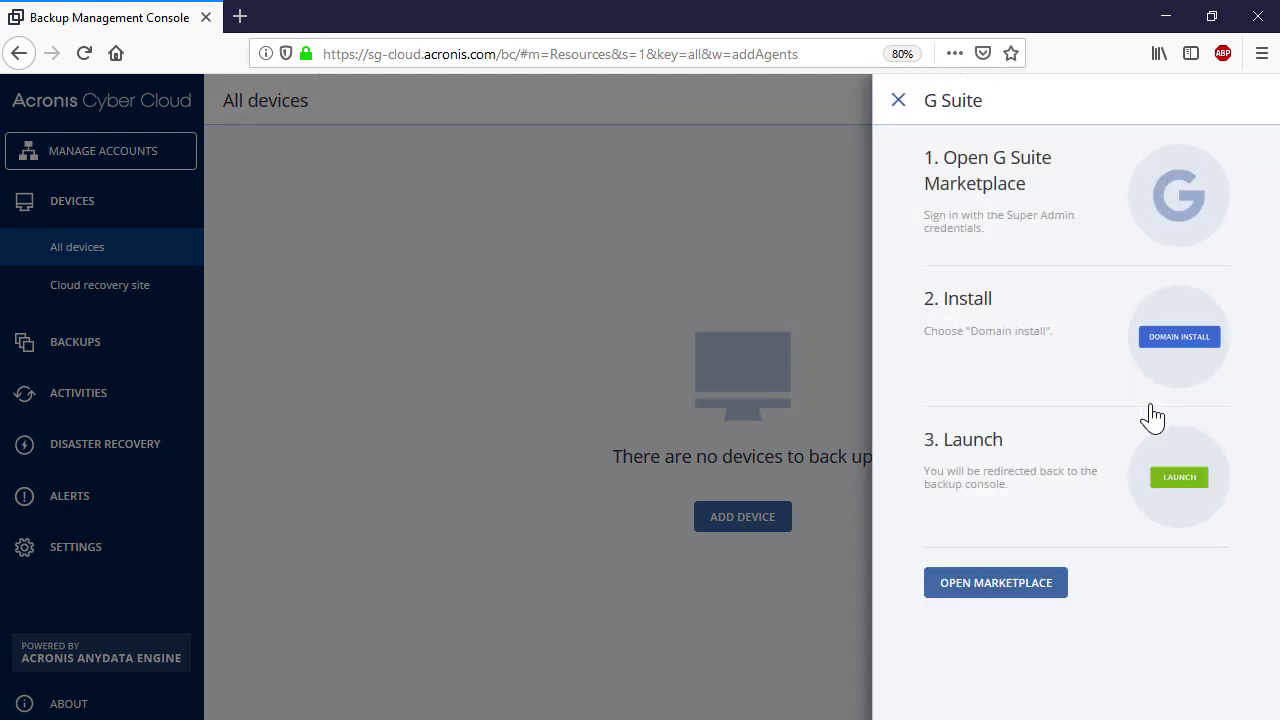
{"action": "left_click", "coordinate": [1024, 590]}
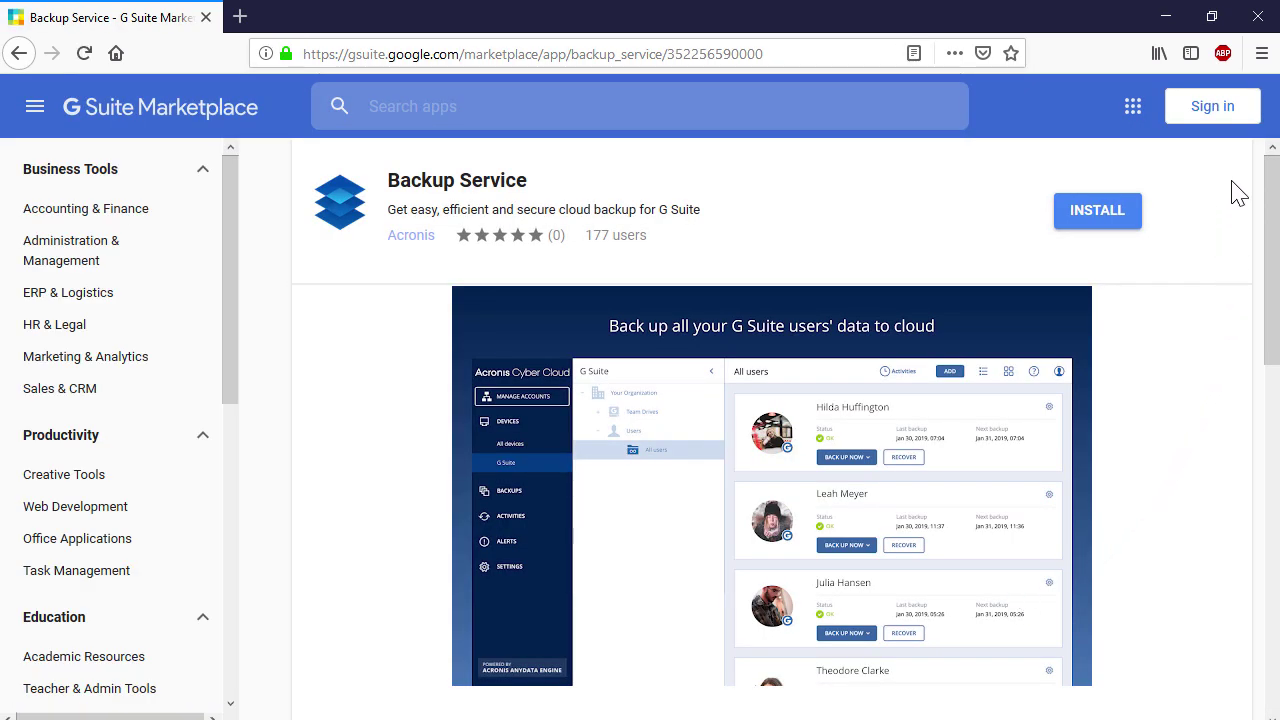
Step: Sign in to the G Suite Marketplace with the Super Admin's e-mail address and password
{"action": "left_click", "coordinate": [1213, 113]}
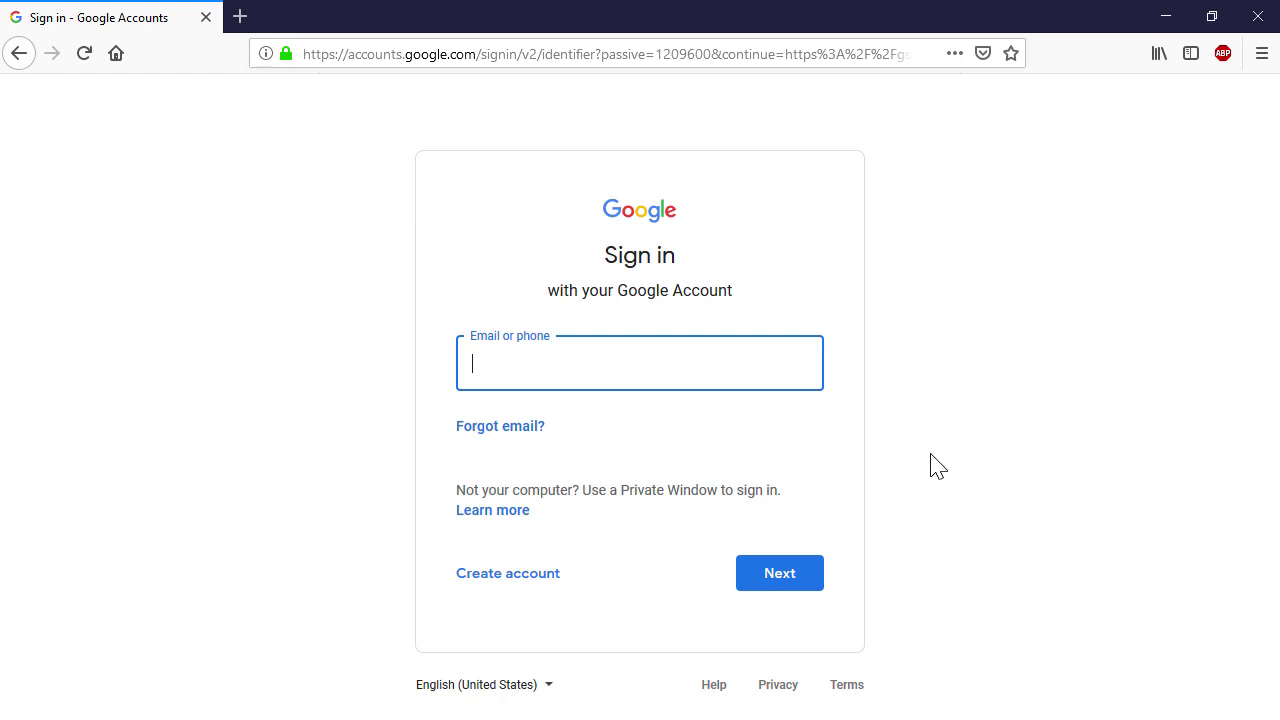
{"action": "key", "text": "ctrl+v"}
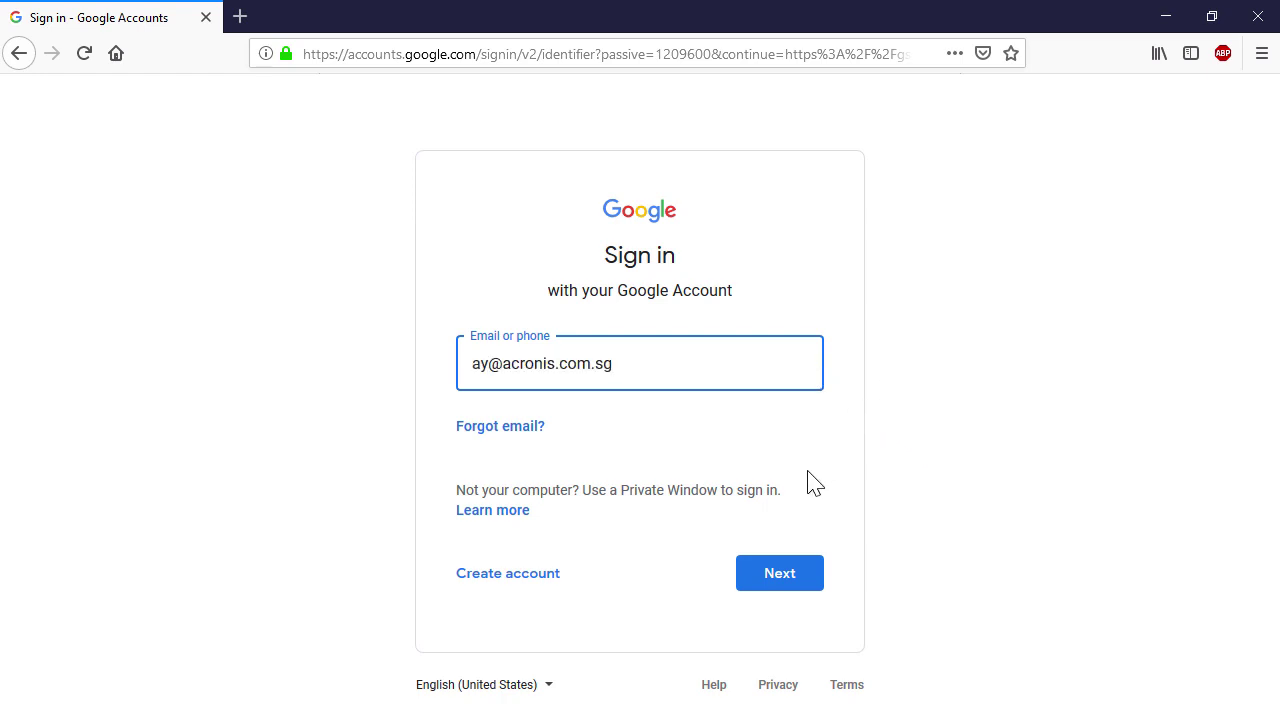
{"action": "left_click", "coordinate": [767, 576]}
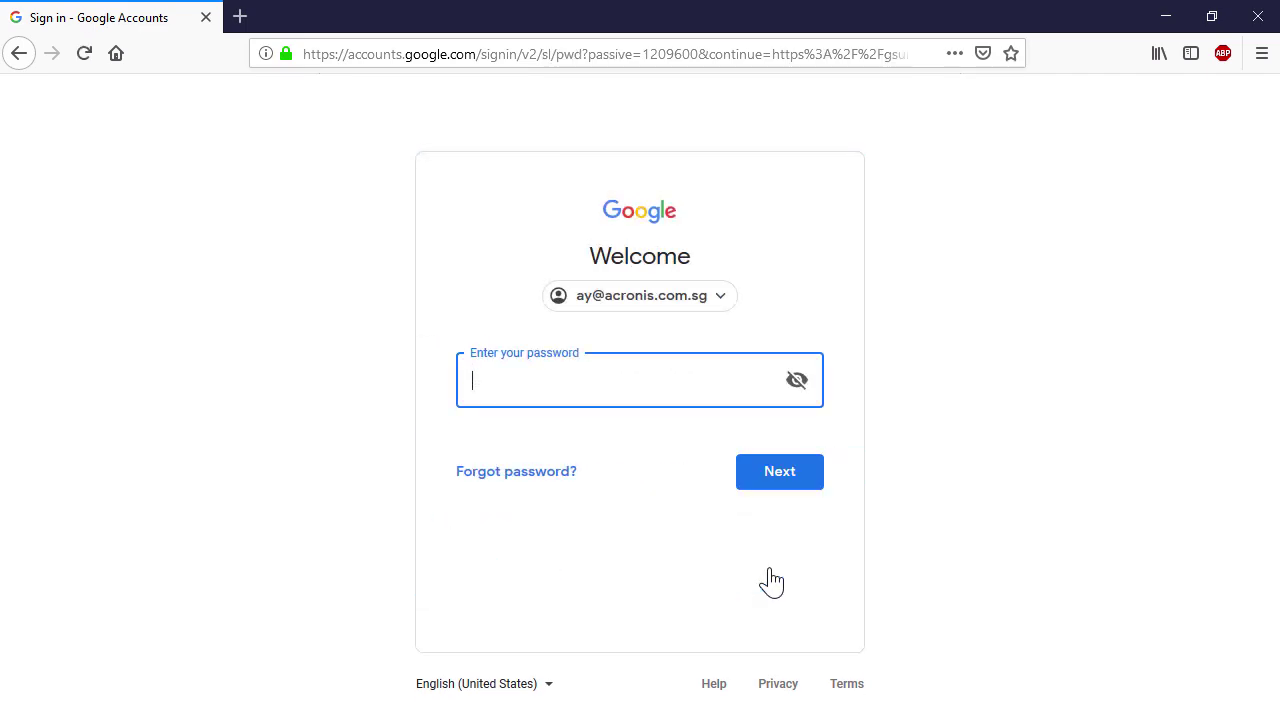
{"action": "key", "text": "ctrl+v"}
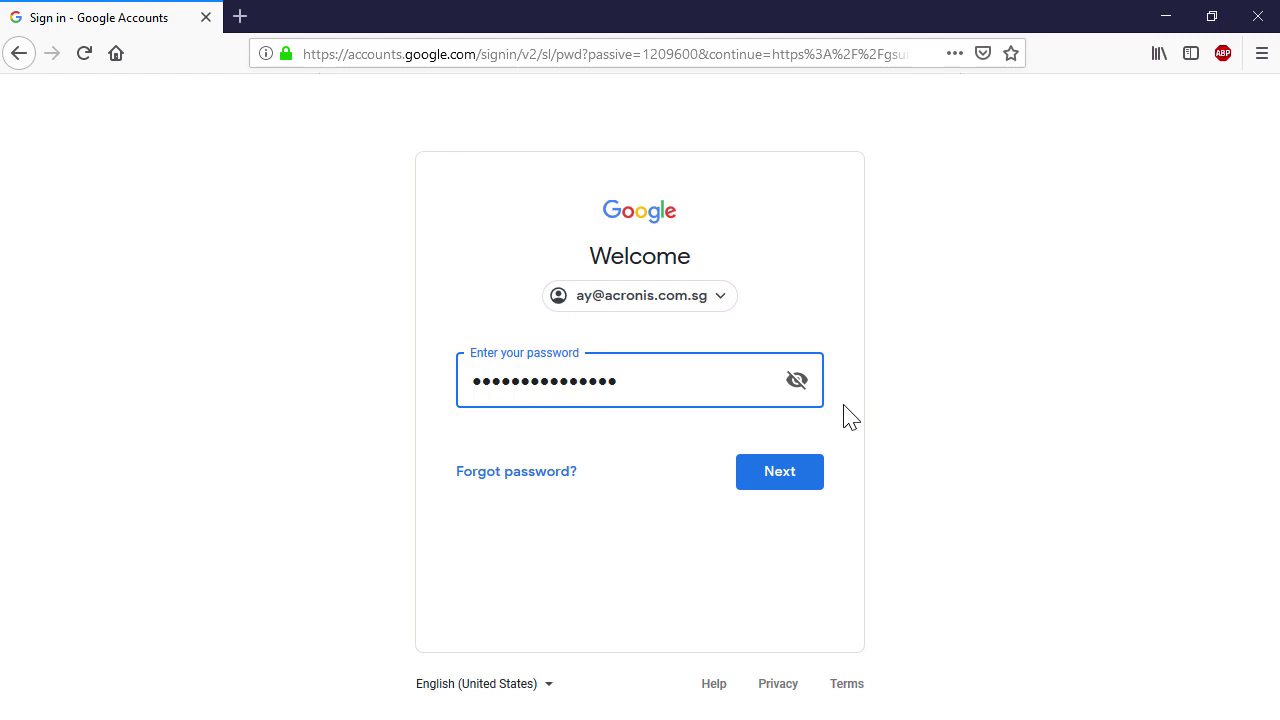
{"action": "left_click", "coordinate": [797, 474]}
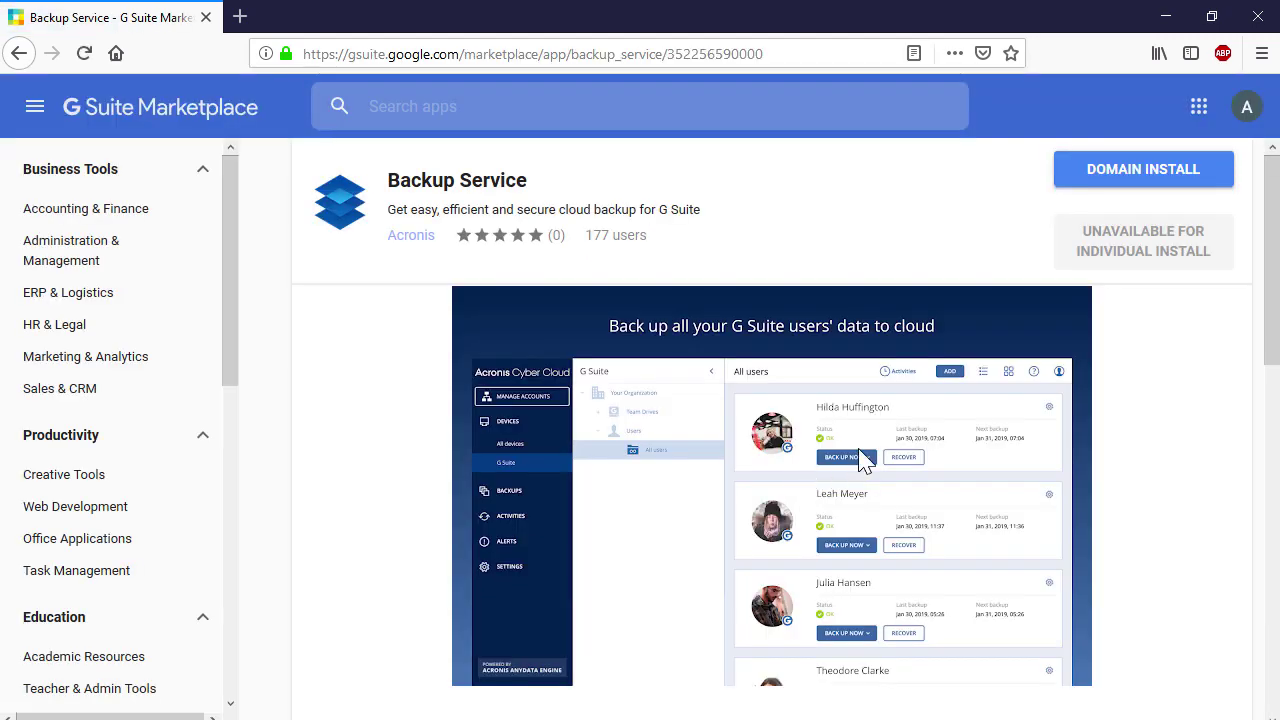
Step: Install Backup Service domain-wide for acronis.com.sg, agreeing to the terms of service and granting access to the domain data
{"action": "left_click", "coordinate": [1150, 180]}
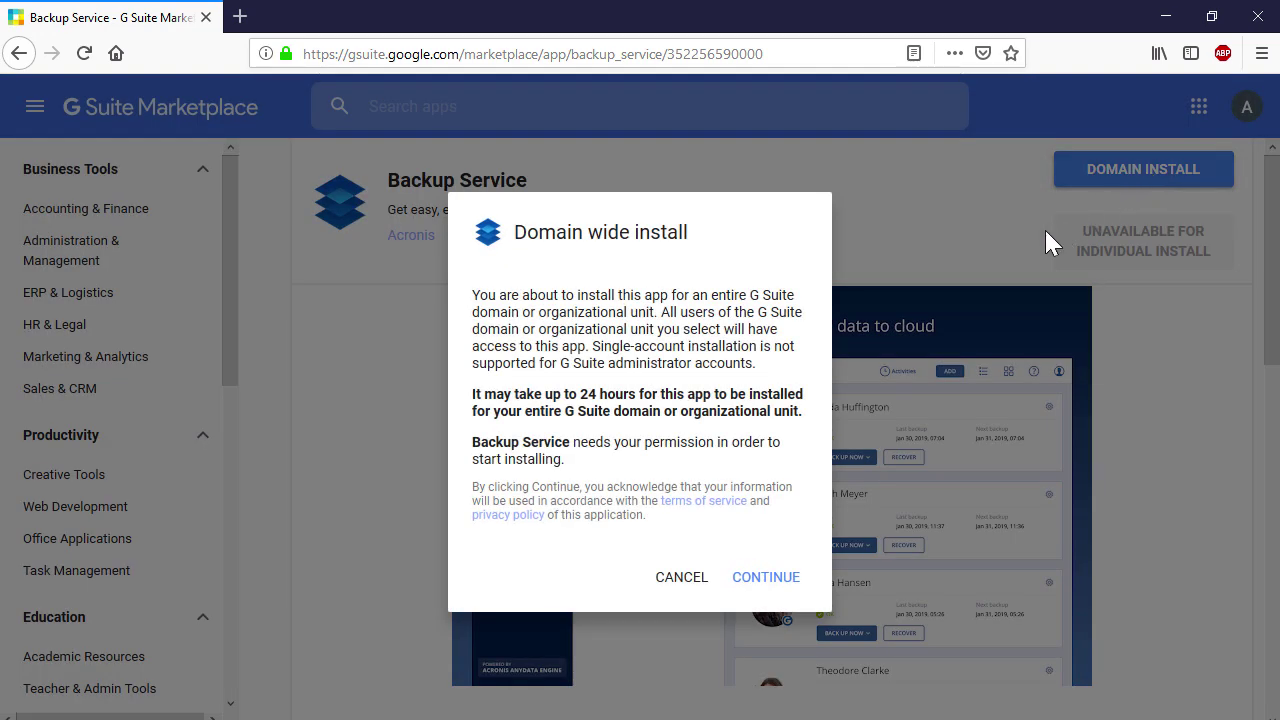
{"action": "left_click", "coordinate": [750, 588]}
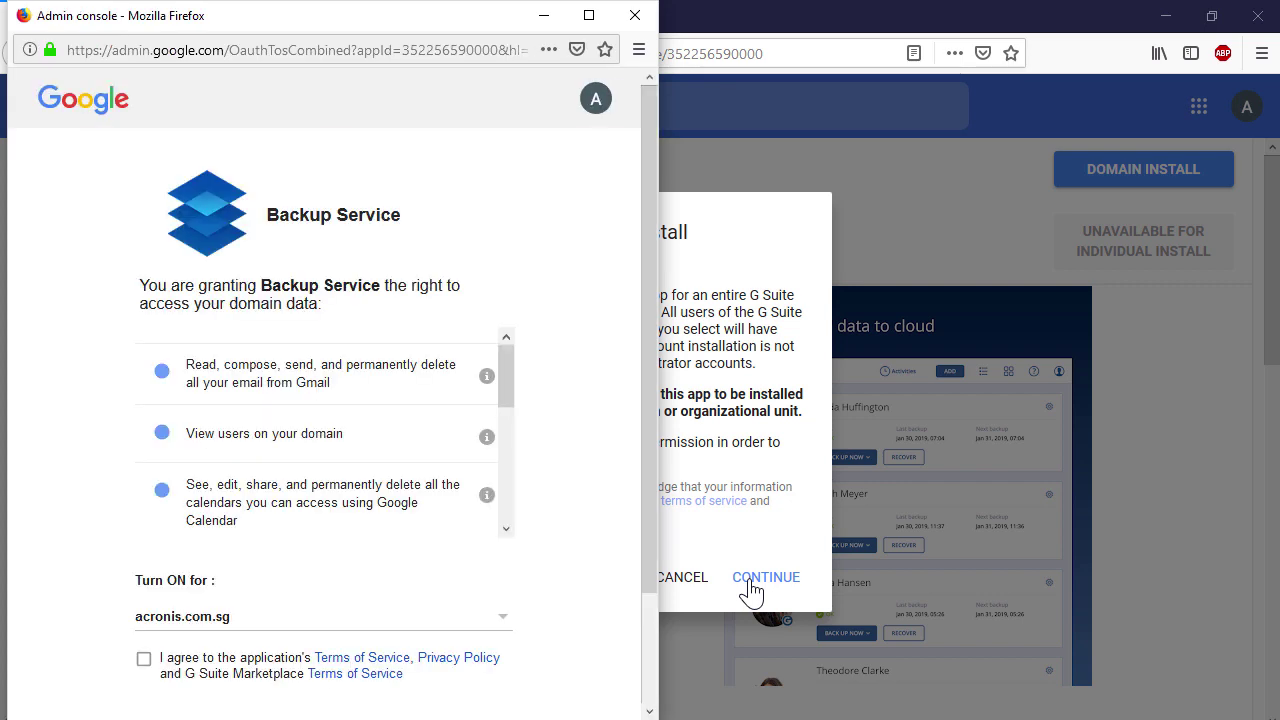
{"action": "left_click_drag", "start_coordinate": [654, 447], "coordinate": [652, 577]}
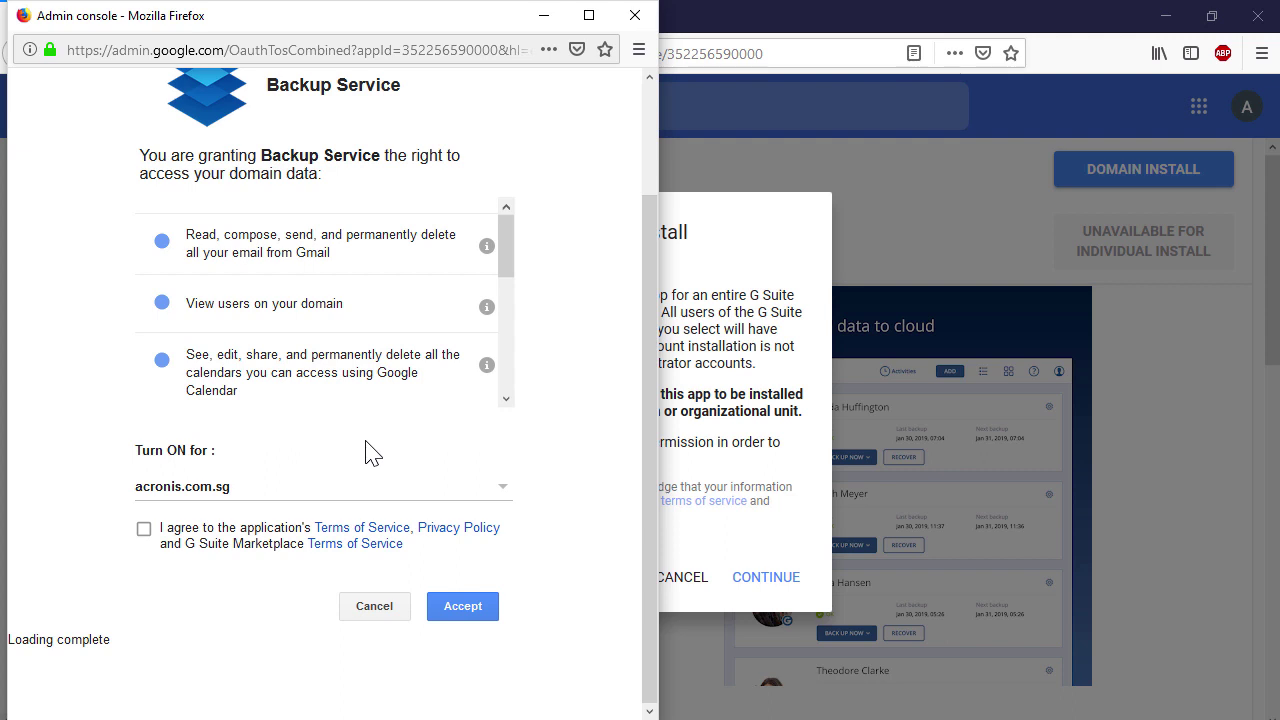
{"action": "left_click", "coordinate": [143, 529]}
{"action": "left_click", "coordinate": [435, 612]}
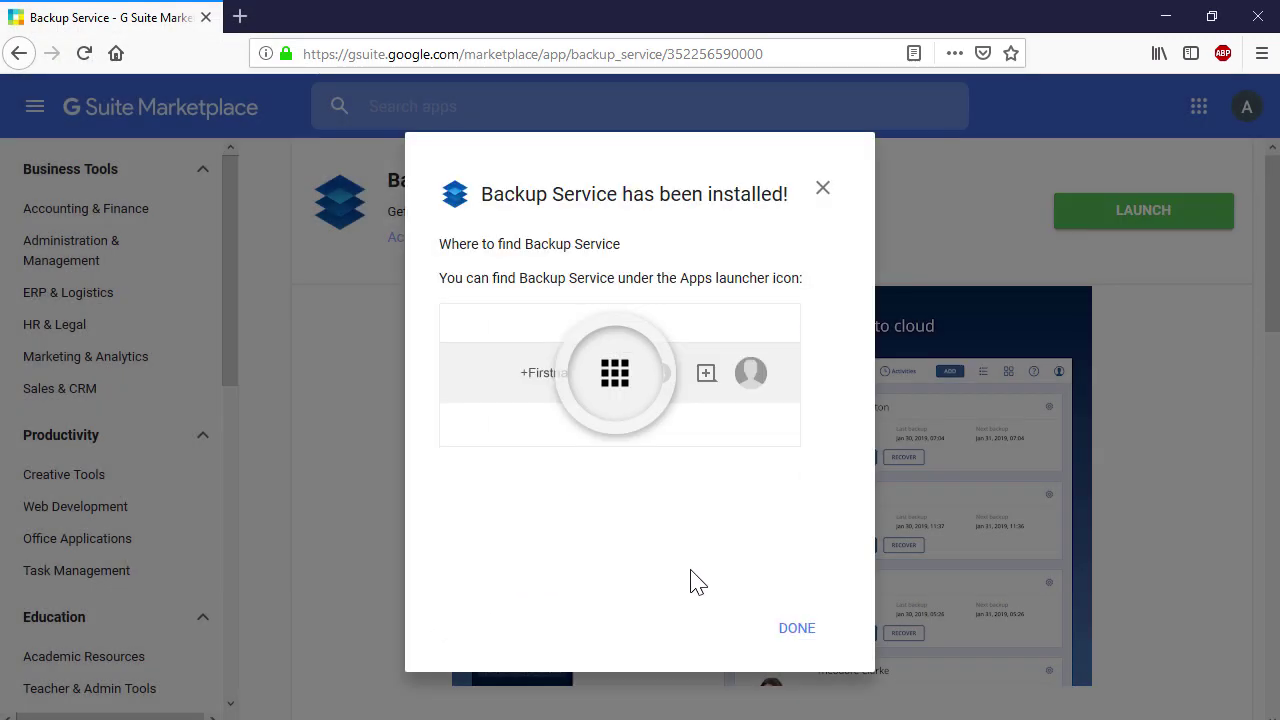
{"action": "left_click", "coordinate": [793, 630]}
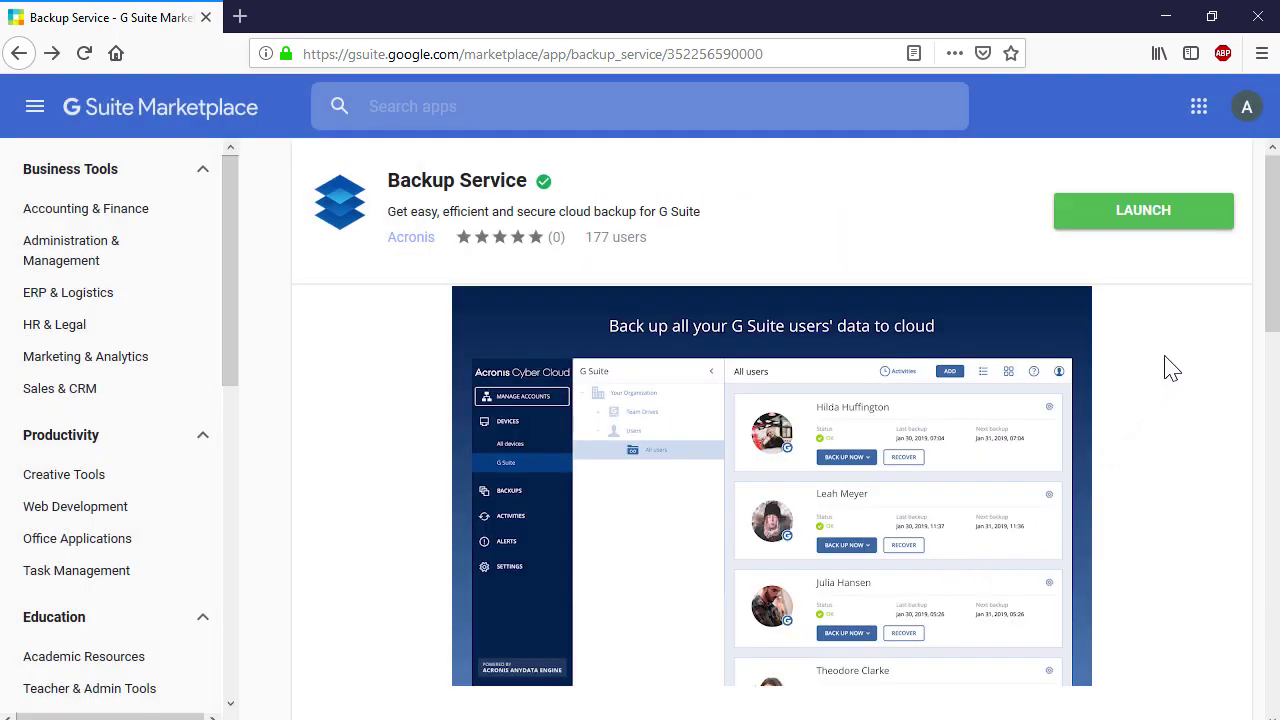
Step: Launch Backup Service and view the Team Drives of the acronis.com.sg organization in the backup console
{"action": "left_click", "coordinate": [1191, 222]}
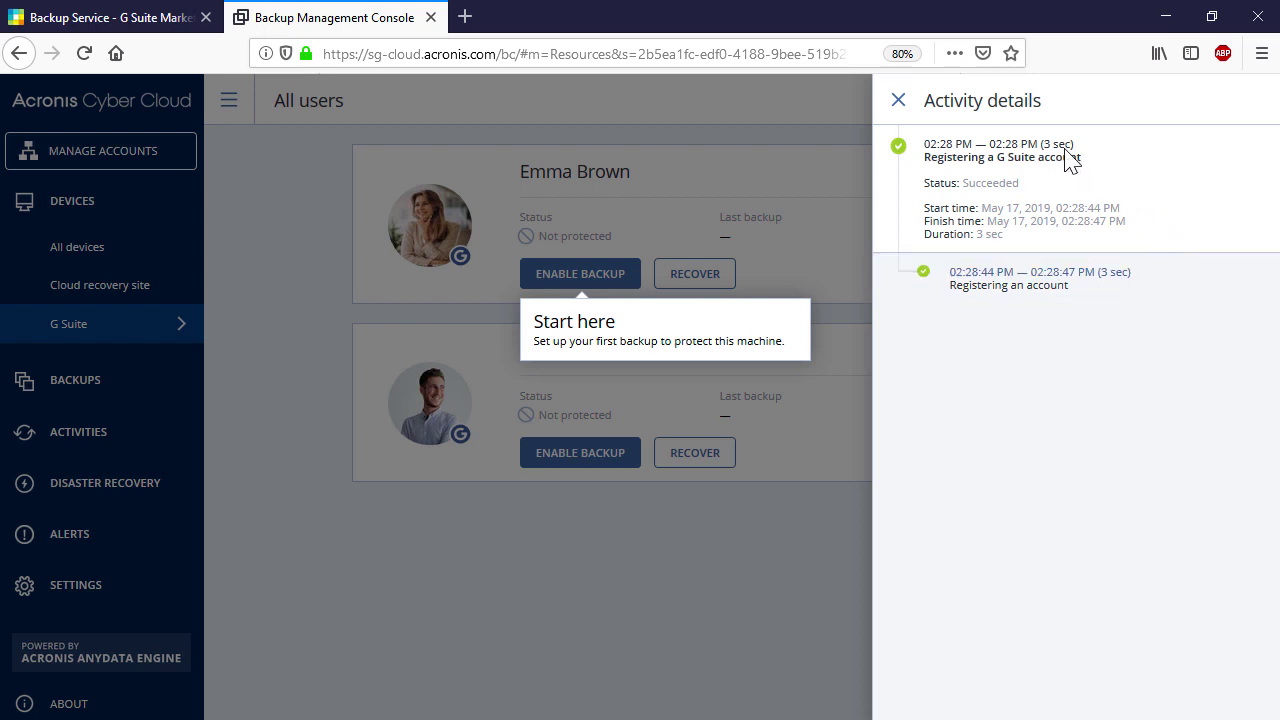
{"action": "left_click", "coordinate": [897, 104]}
{"action": "left_click", "coordinate": [897, 102]}
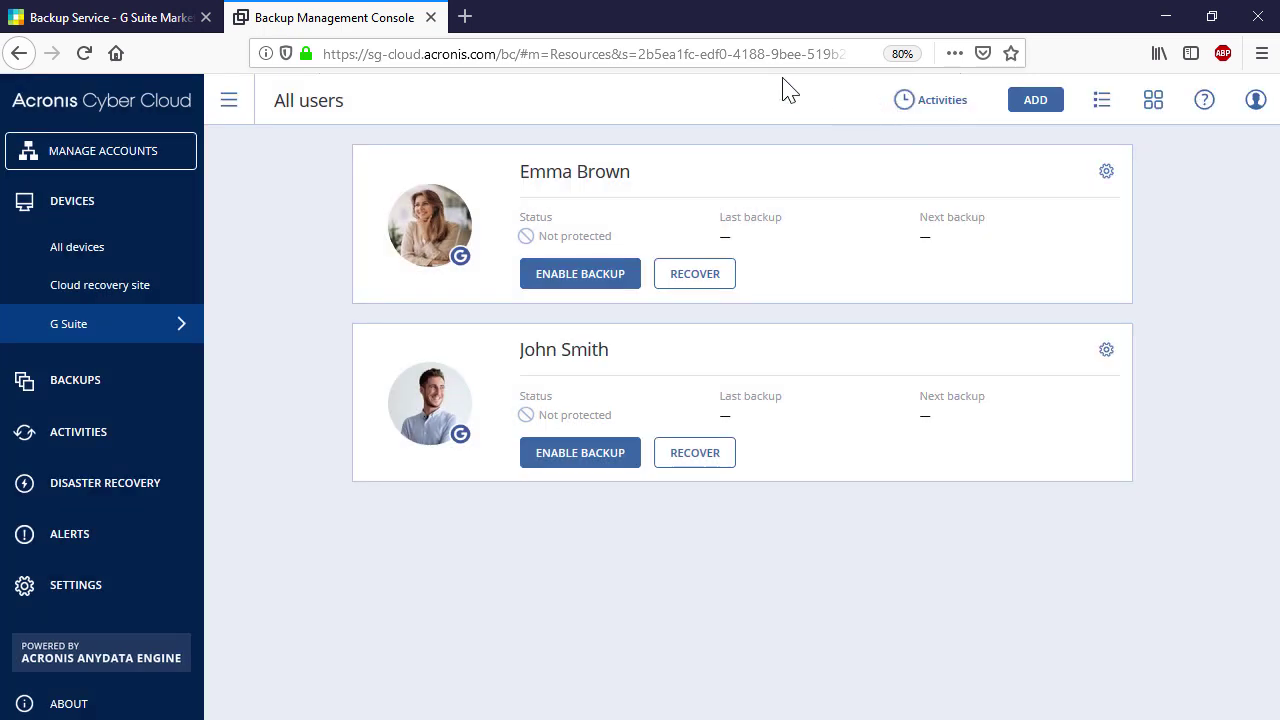
{"action": "left_click", "coordinate": [229, 100]}
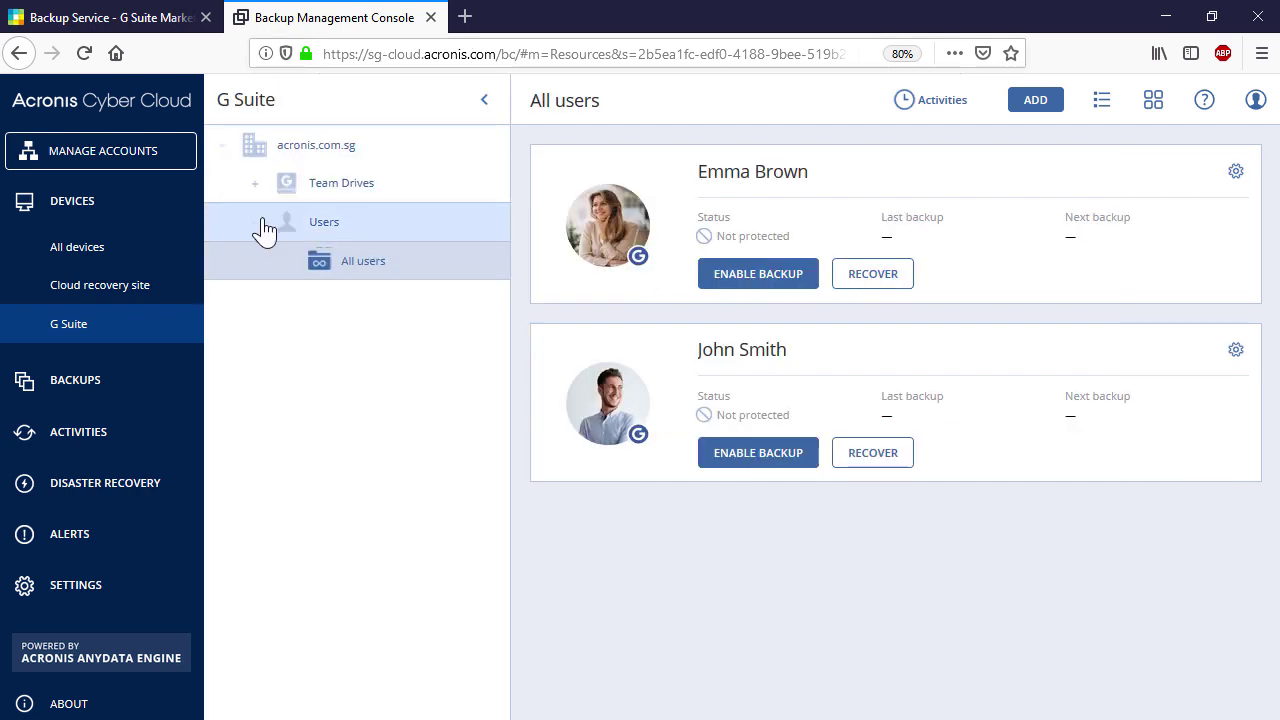
{"action": "left_click", "coordinate": [315, 187]}
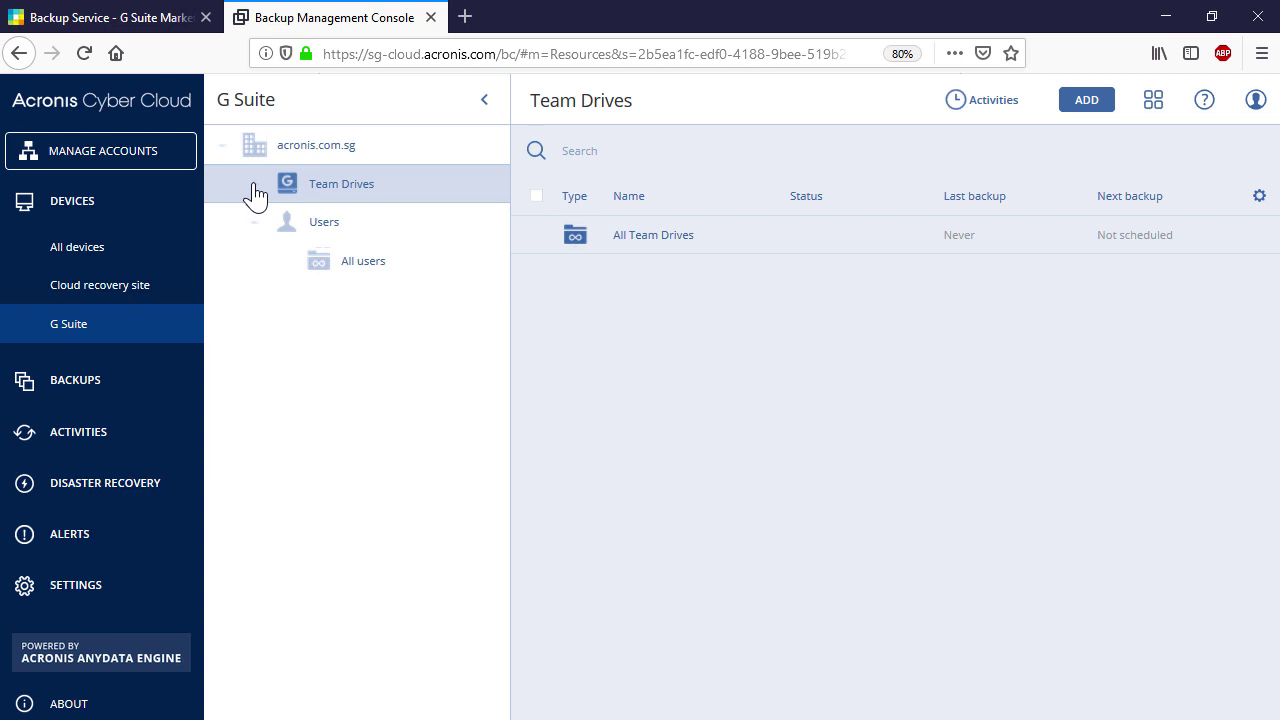
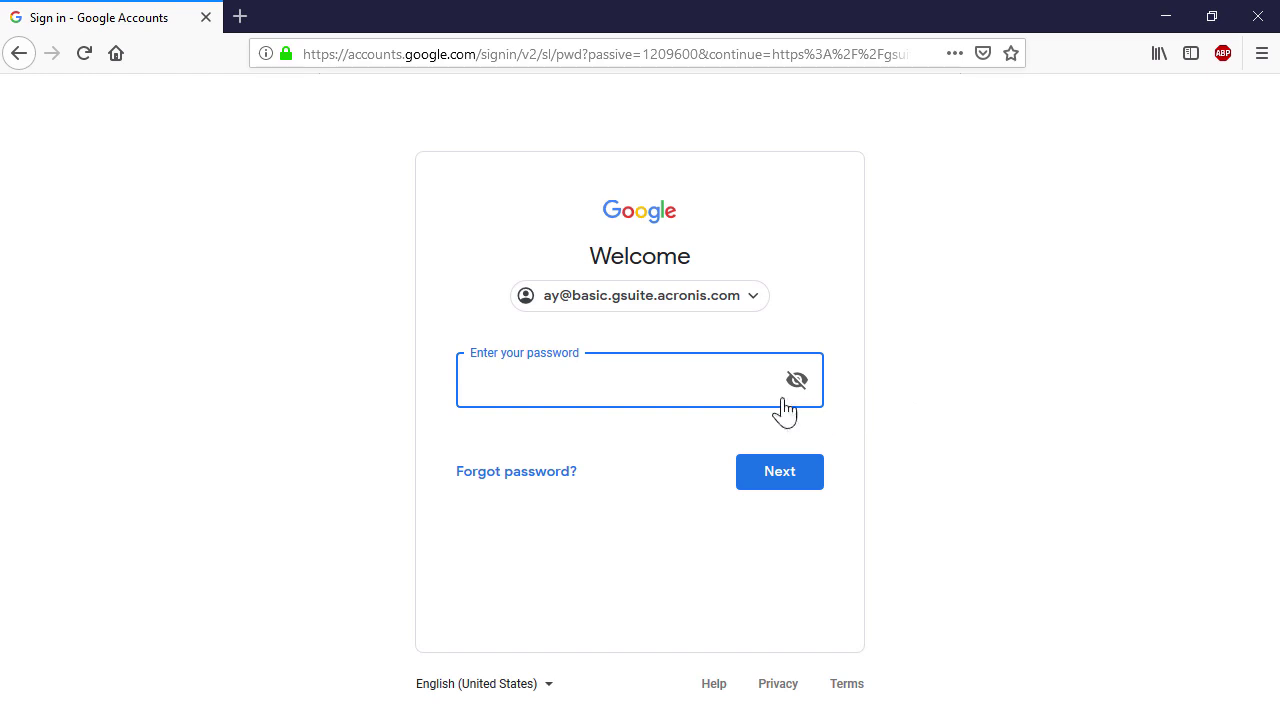
Step: Enter the Google account password for the basic.gsuite.acronis.com administrator and complete the sign-in
{"action": "key", "text": "ctrl+v"}
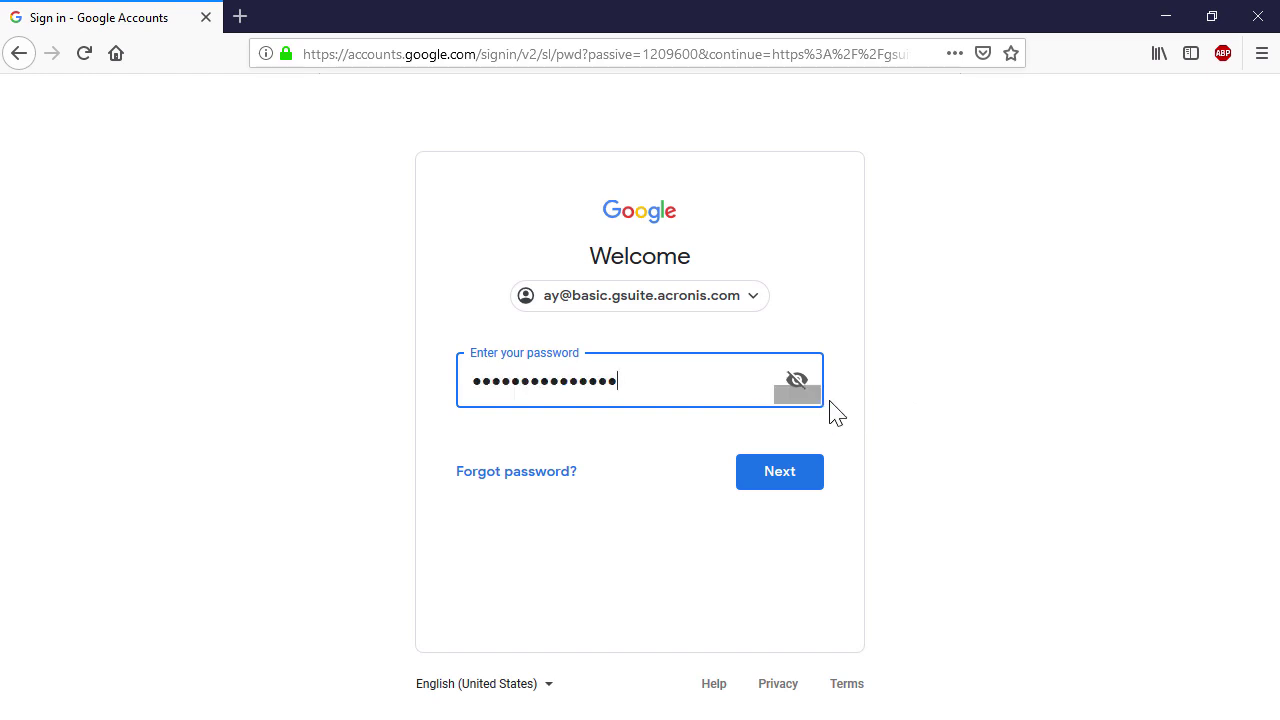
{"action": "left_click", "coordinate": [800, 476]}
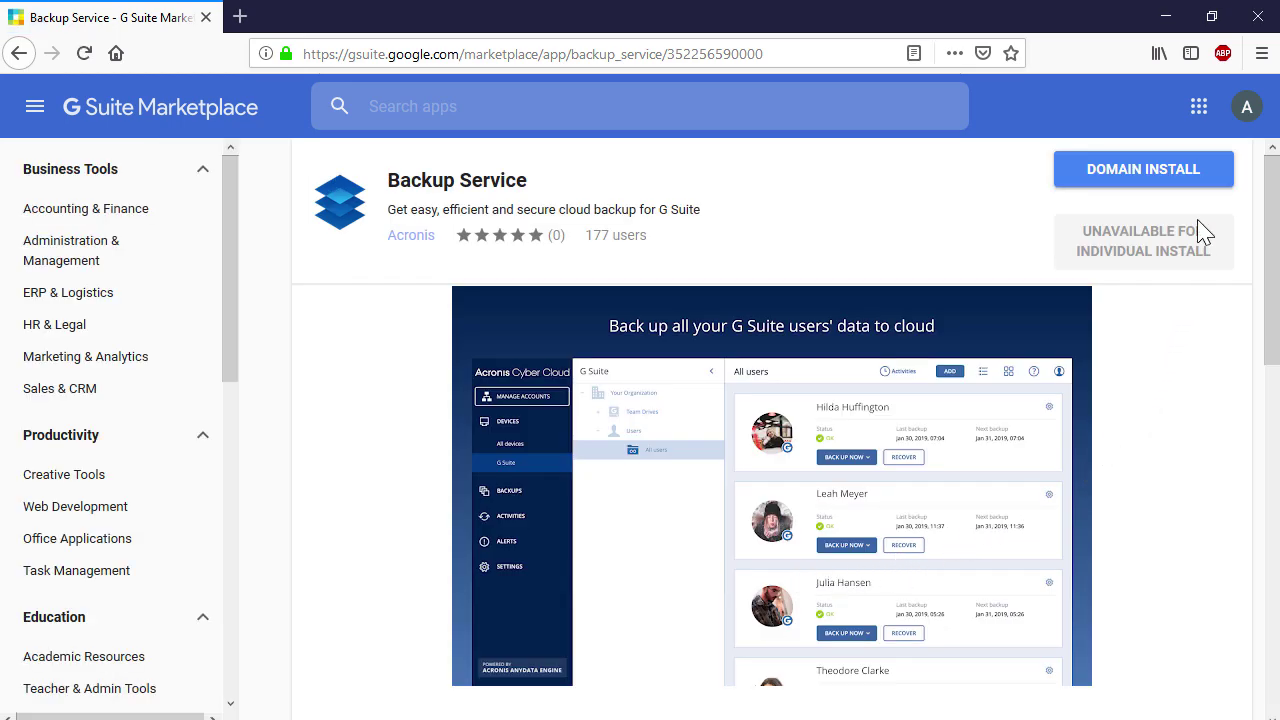
Step: Install Backup Service domain-wide for basic.gsuite.acronis.com, accepting the terms and the requested domain data access
{"action": "left_click", "coordinate": [1198, 188]}
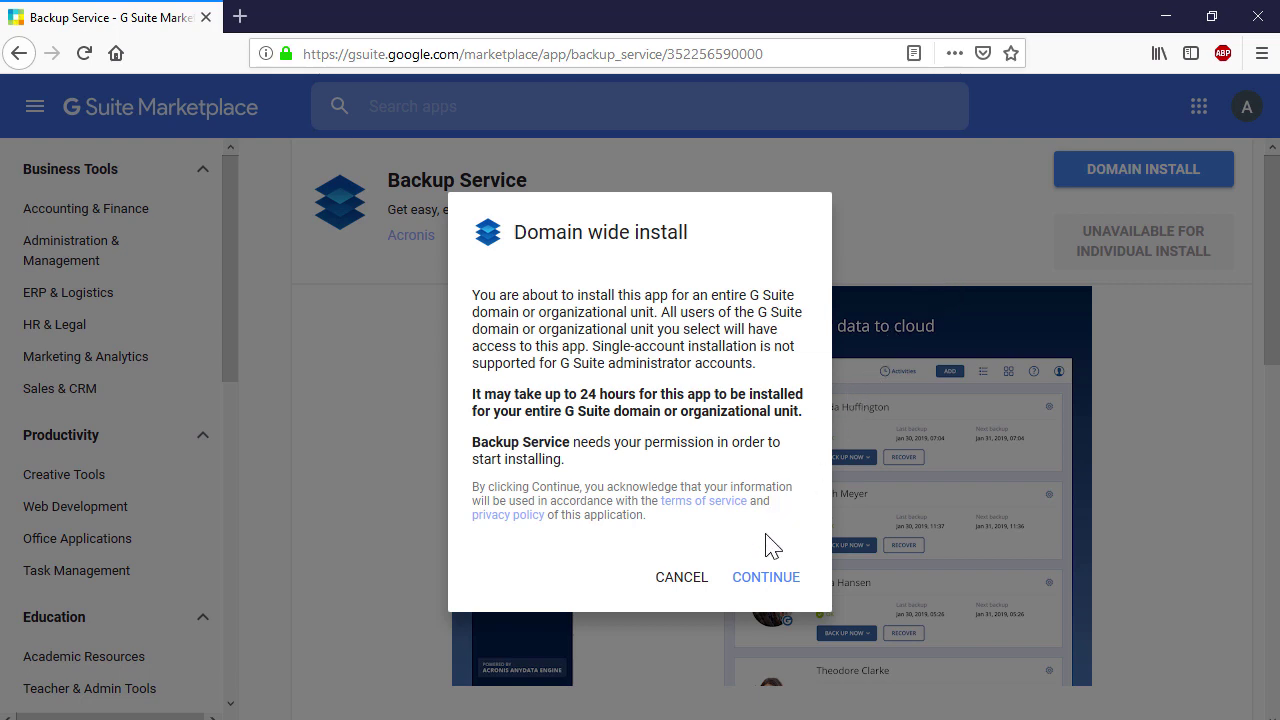
{"action": "left_click", "coordinate": [754, 578]}
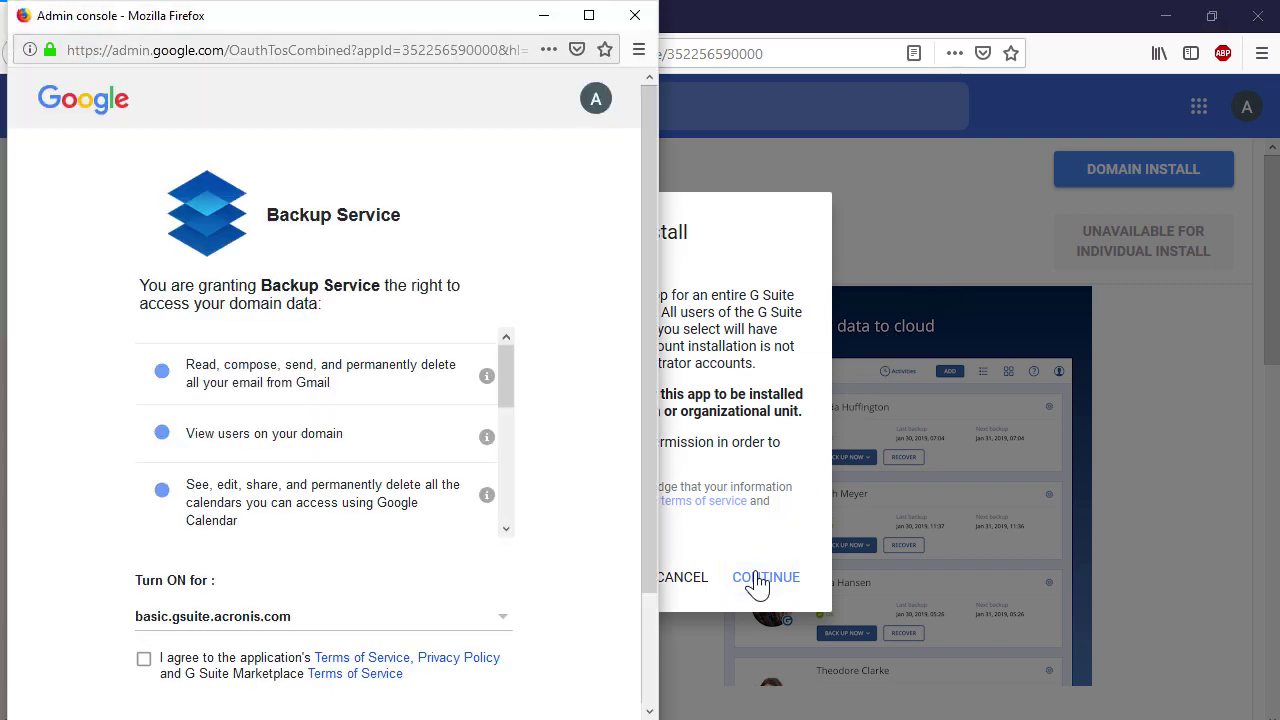
{"action": "scroll", "coordinate": [650, 540], "scroll_direction": "down", "scroll_amount": 1}
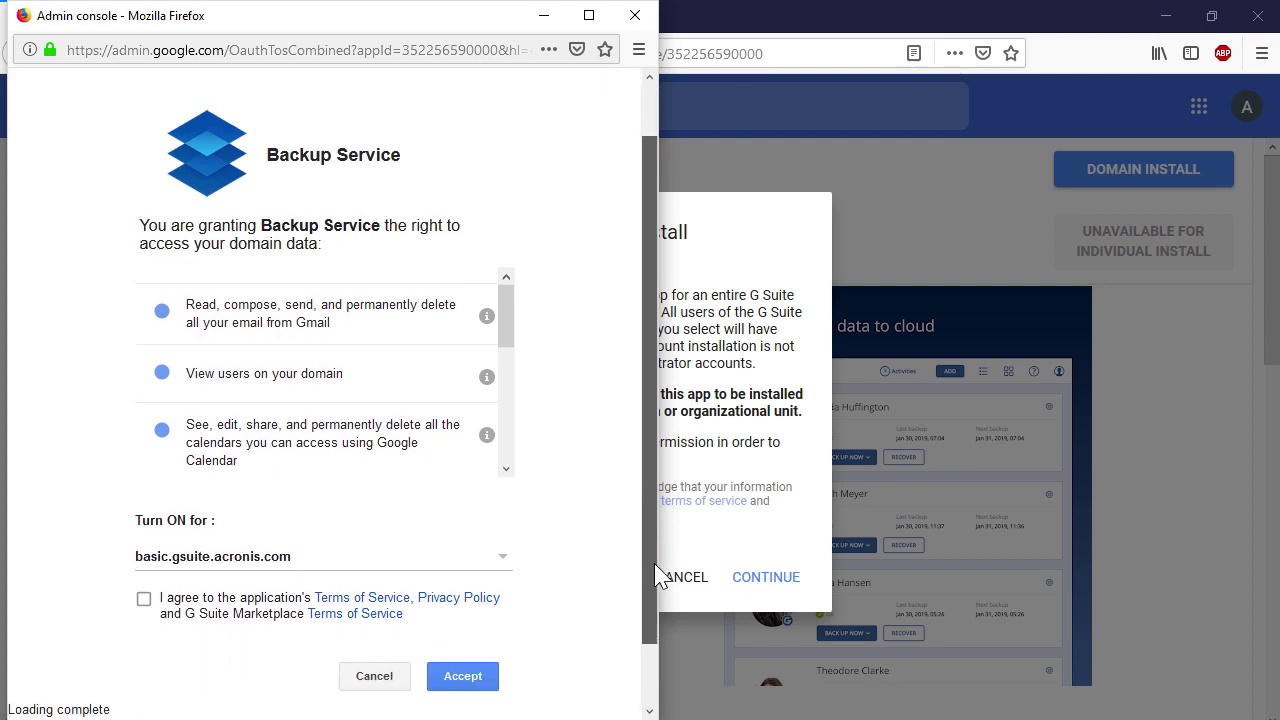
{"action": "scroll", "coordinate": [656, 566], "scroll_direction": "down", "scroll_amount": 1}
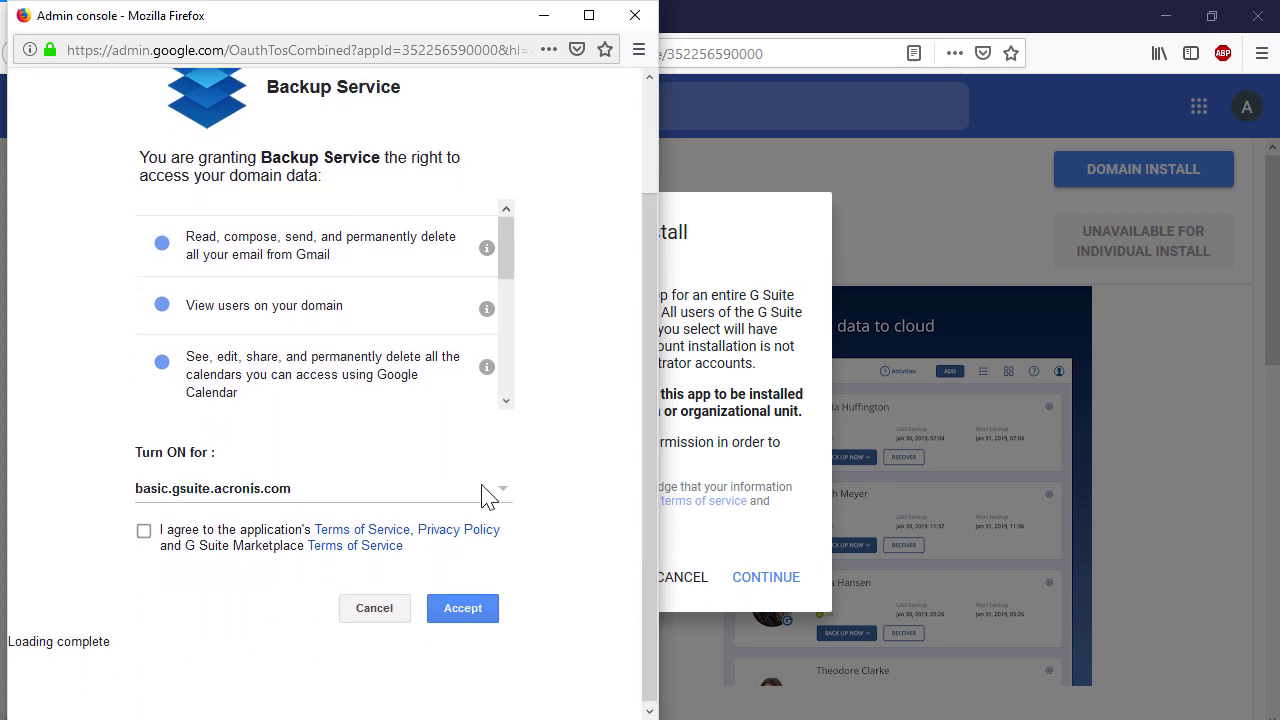
{"action": "left_click", "coordinate": [144, 531]}
{"action": "left_click", "coordinate": [436, 612]}
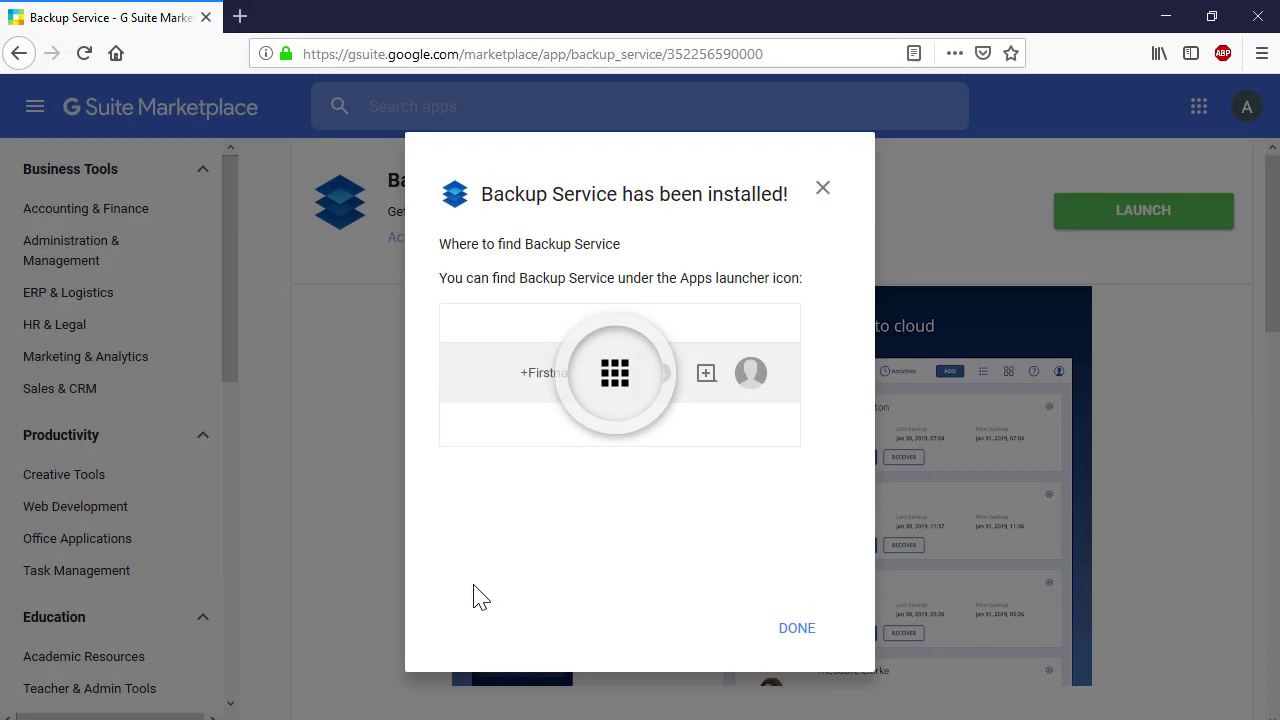
{"action": "left_click", "coordinate": [790, 627]}
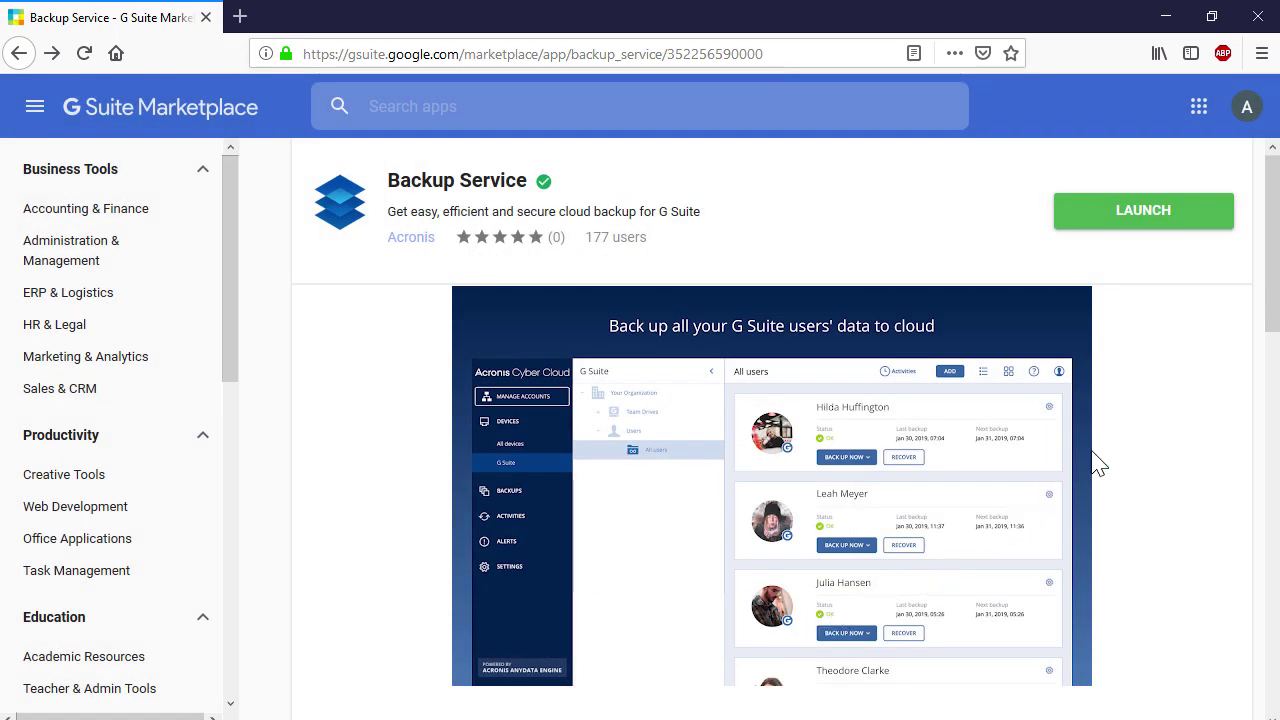
Step: Launch Backup Service for the second G Suite organization and close the registration activity details
{"action": "left_click", "coordinate": [1174, 224]}
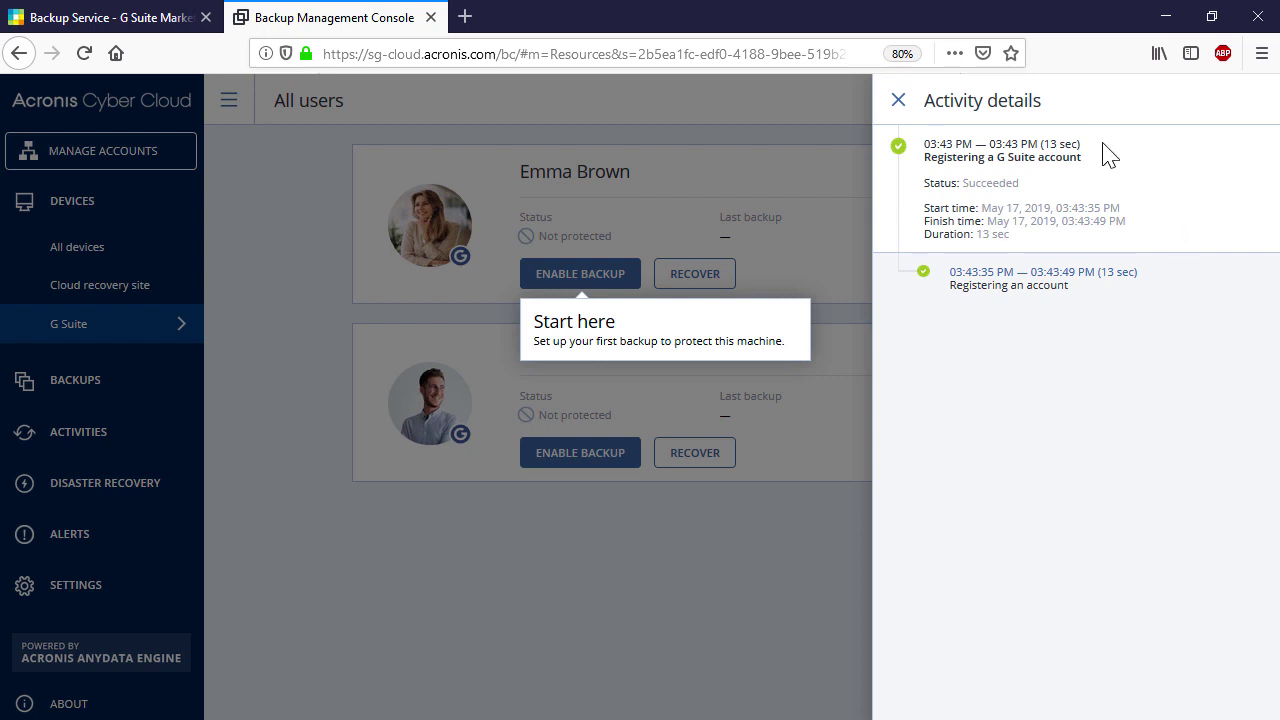
{"action": "left_click", "coordinate": [899, 102]}
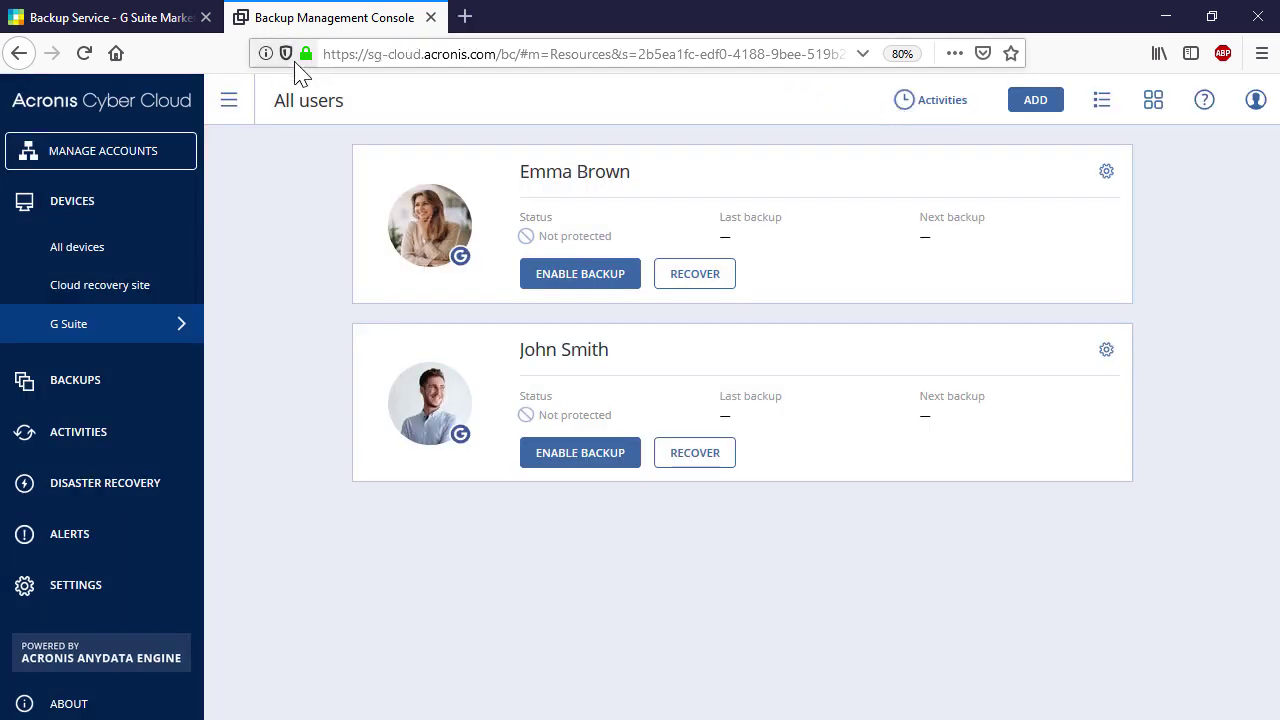
Step: Expand basic.gsuite.acronis.com in the G Suite organization tree and examine its All users and All Team Drives groups
{"action": "left_click", "coordinate": [229, 101]}
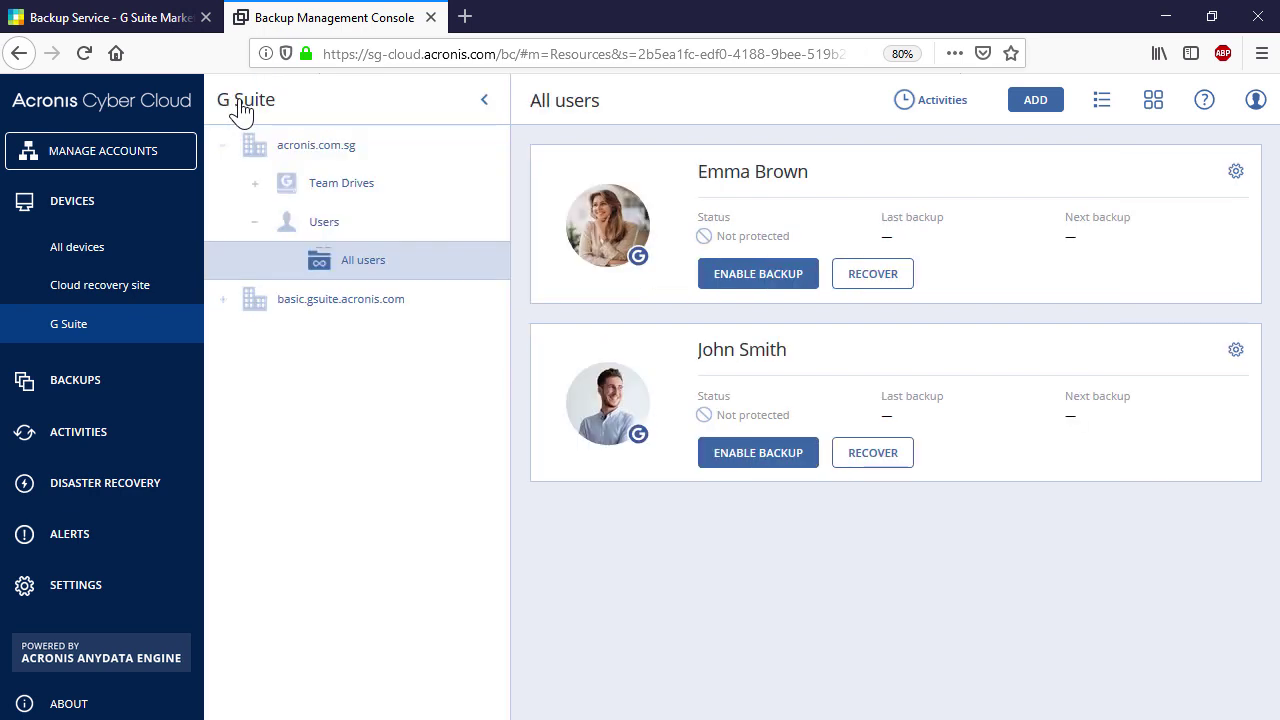
{"action": "left_click", "coordinate": [223, 150]}
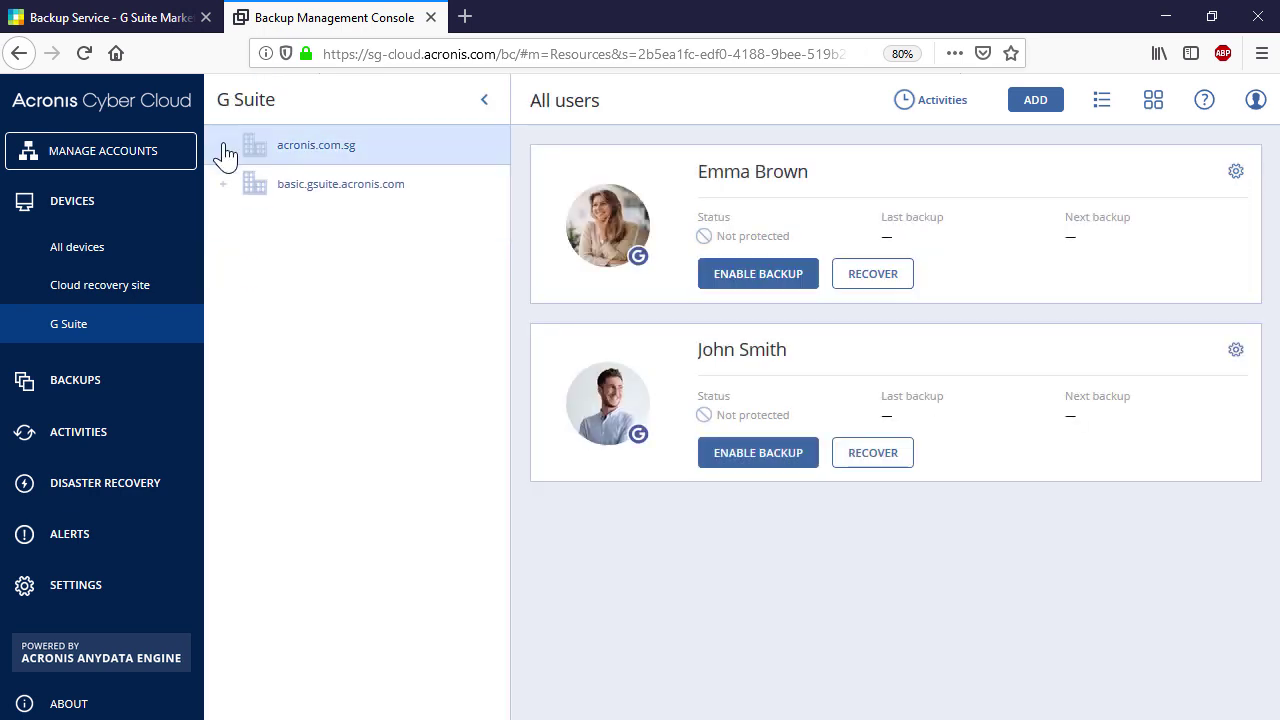
{"action": "left_click", "coordinate": [223, 184]}
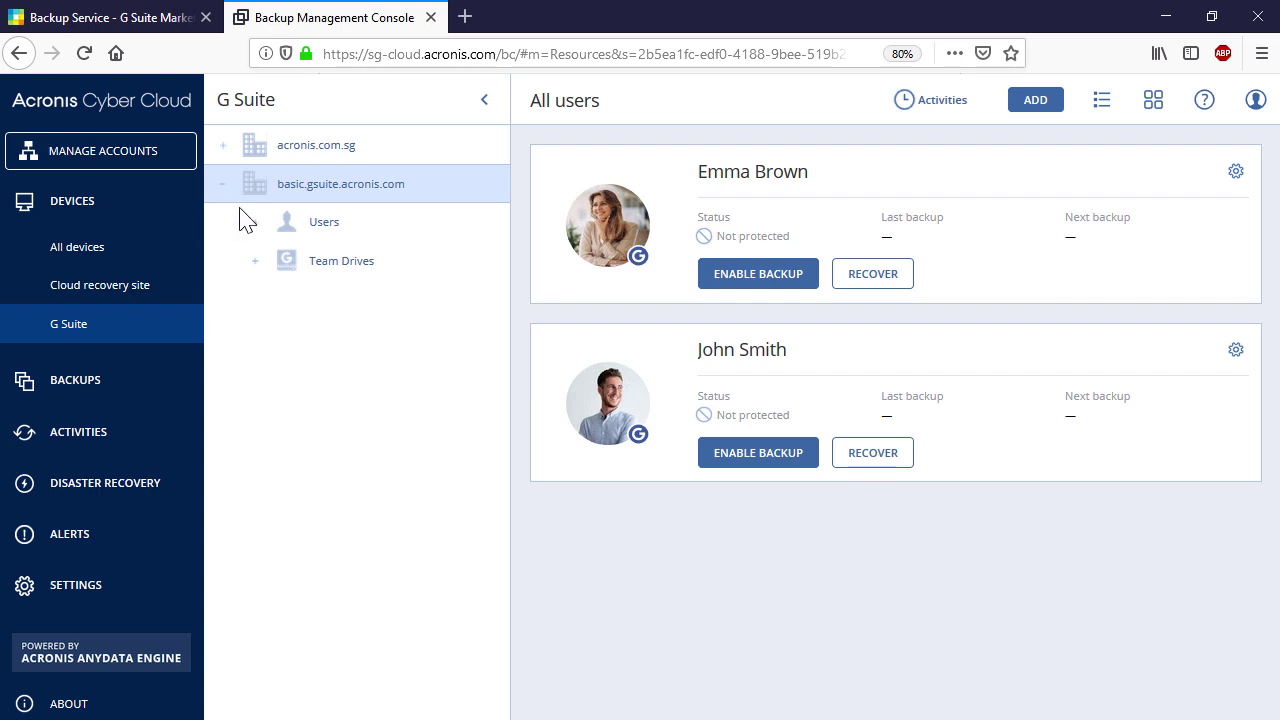
{"action": "left_click", "coordinate": [253, 227]}
{"action": "left_click", "coordinate": [308, 262]}
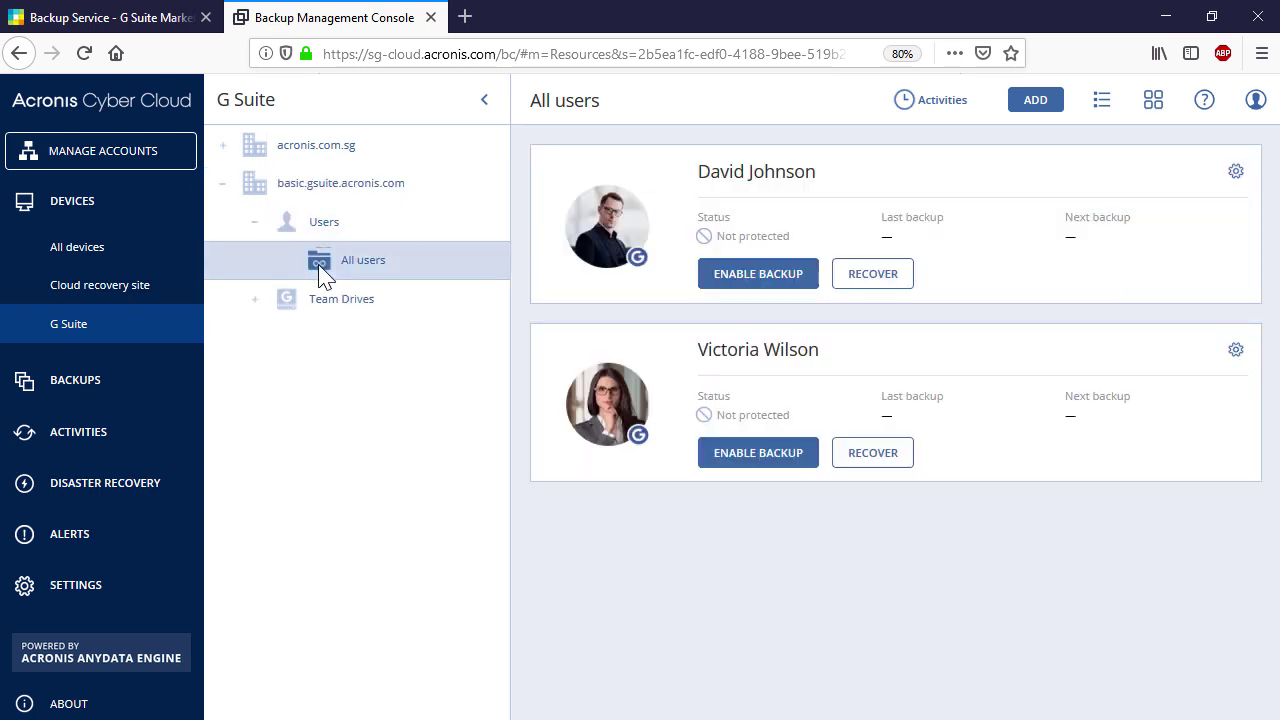
{"action": "left_click", "coordinate": [255, 300]}
{"action": "left_click", "coordinate": [335, 338]}
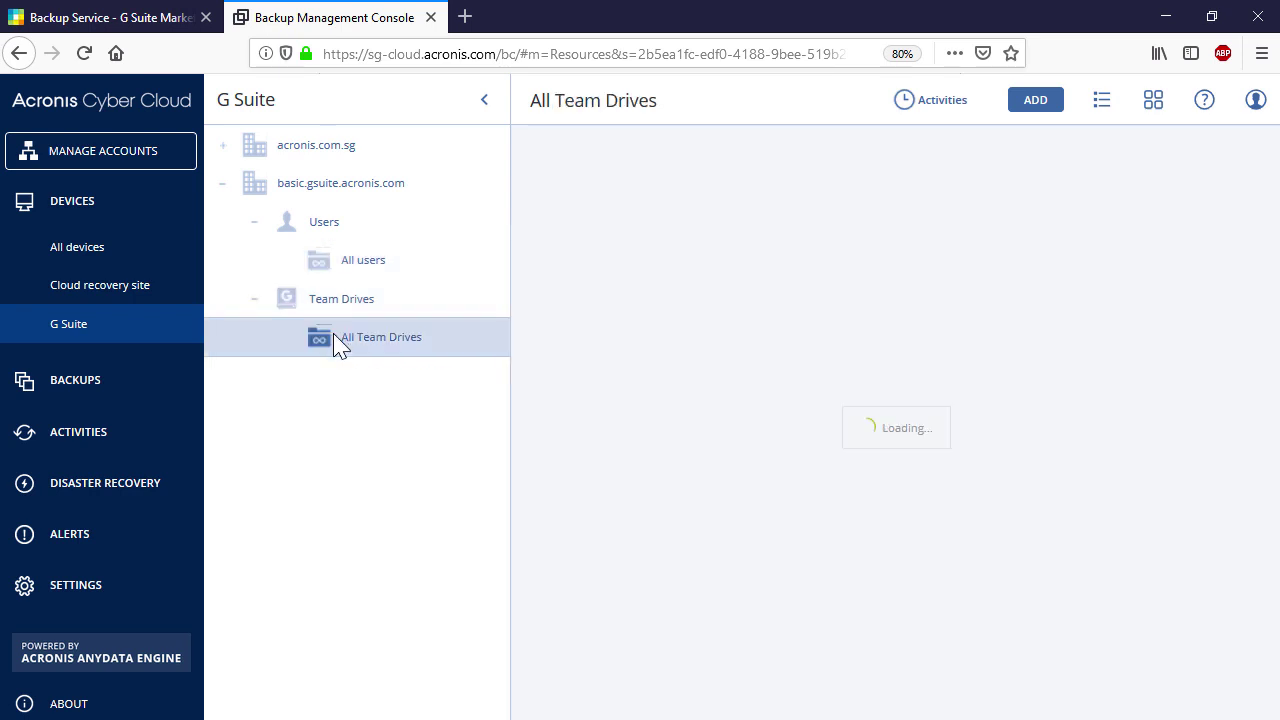
{"action": "left_click", "coordinate": [381, 272]}
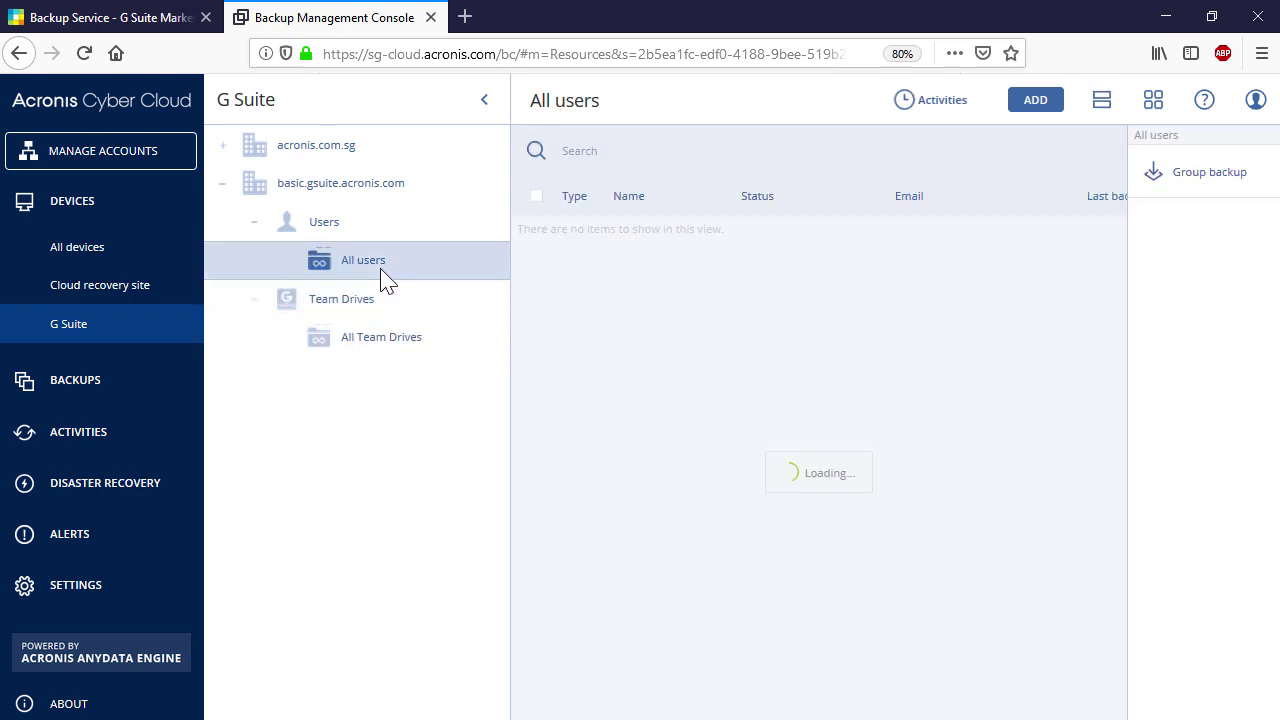